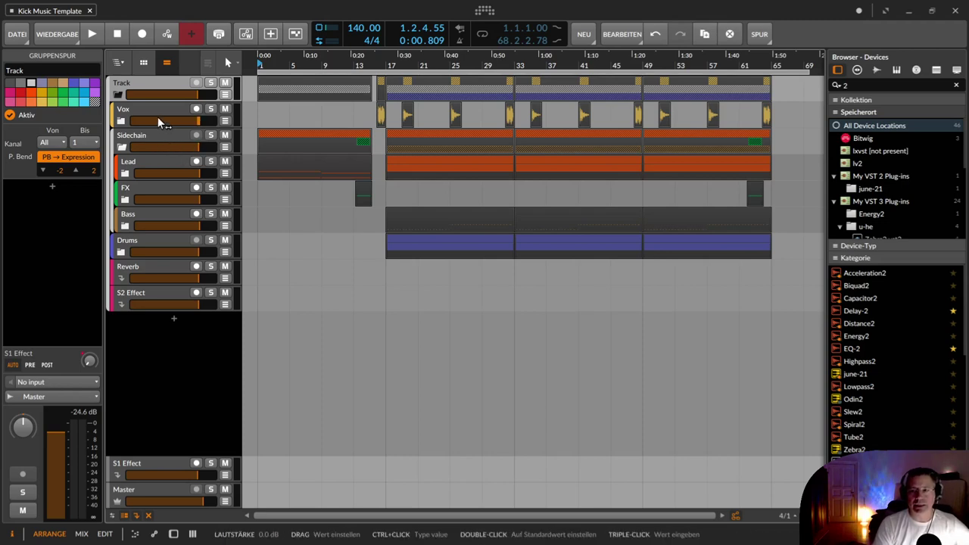
Collapse the Track group and select its combined clip sections starting at bars 17, 33 and 49 in turn.
{"action": "left_click", "coordinate": [117, 94]}
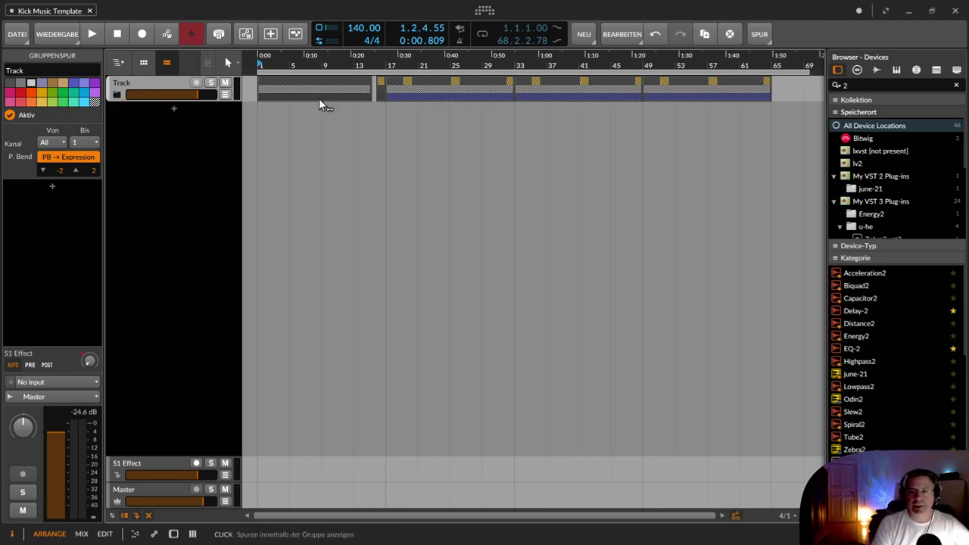
{"action": "left_click", "coordinate": [408, 79]}
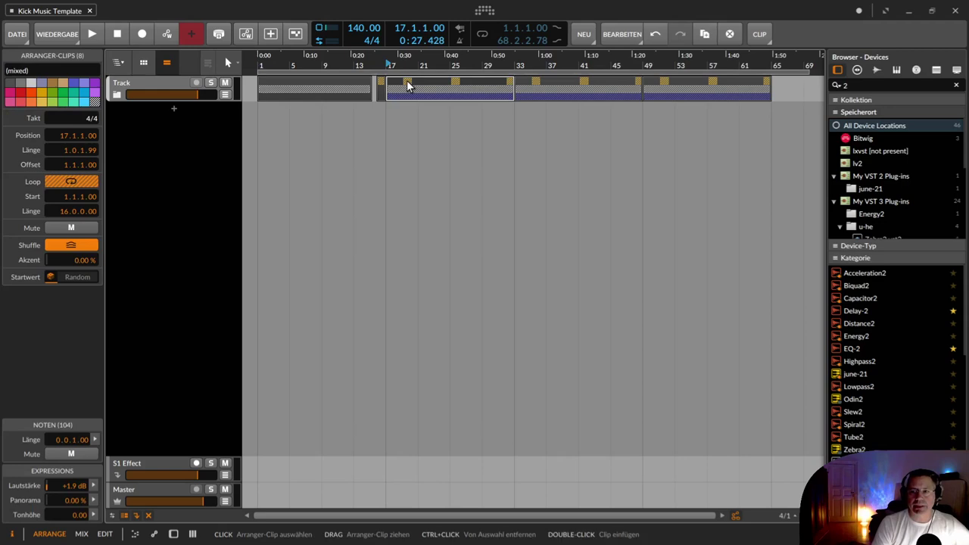
{"action": "left_click", "coordinate": [544, 80]}
{"action": "left_click", "coordinate": [699, 84]}
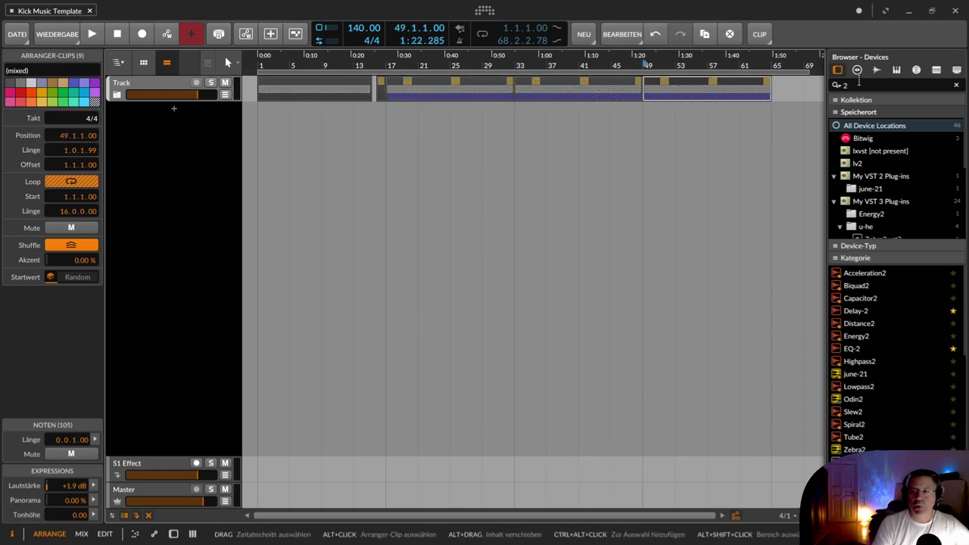
Duplicate the whole Track group, check the copy's nested tracks, and delete the copy.
{"action": "left_click", "coordinate": [129, 83]}
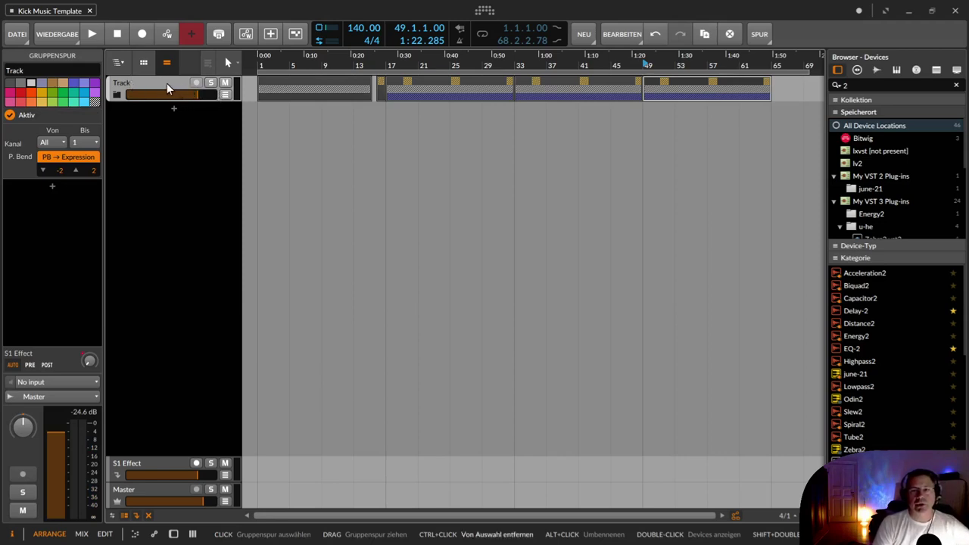
{"action": "key", "text": "ctrl+d"}
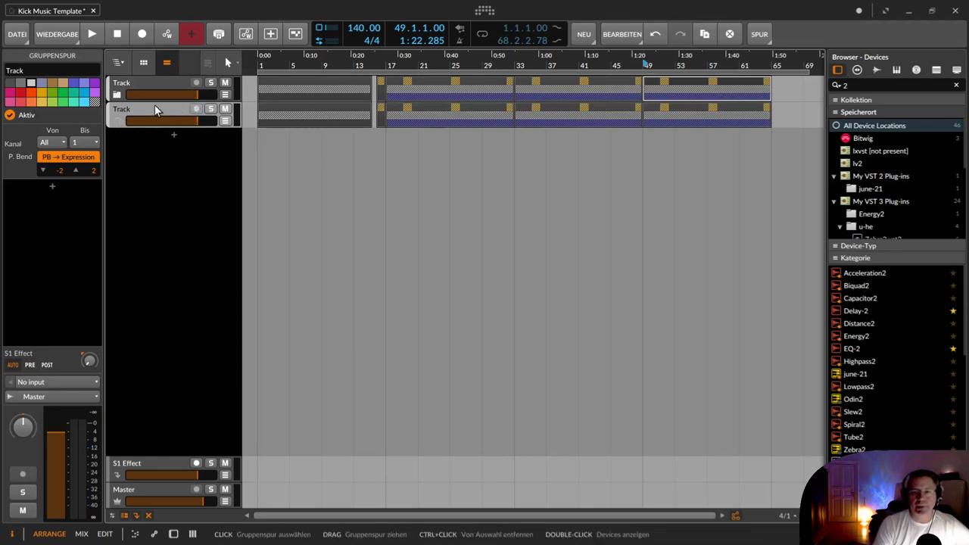
{"action": "left_click", "coordinate": [117, 121]}
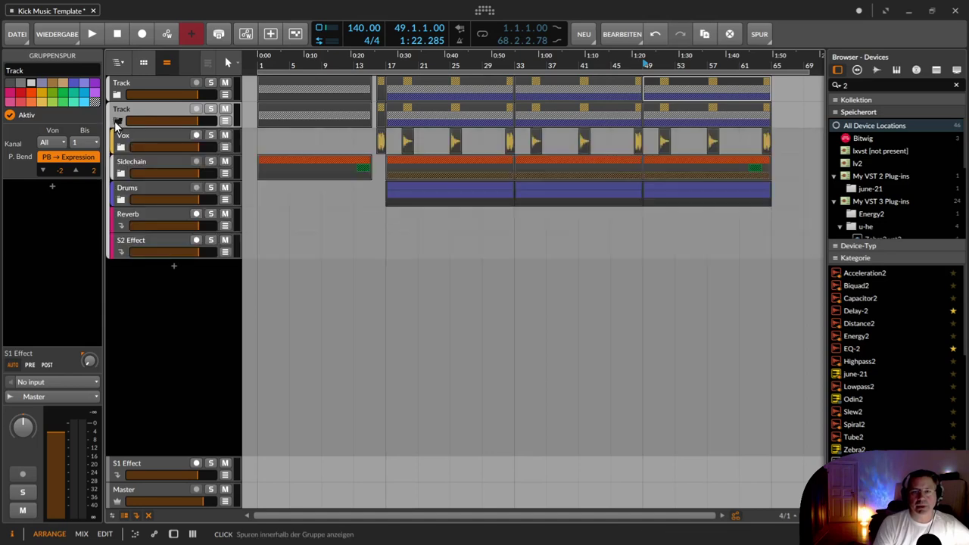
{"action": "left_click", "coordinate": [115, 120]}
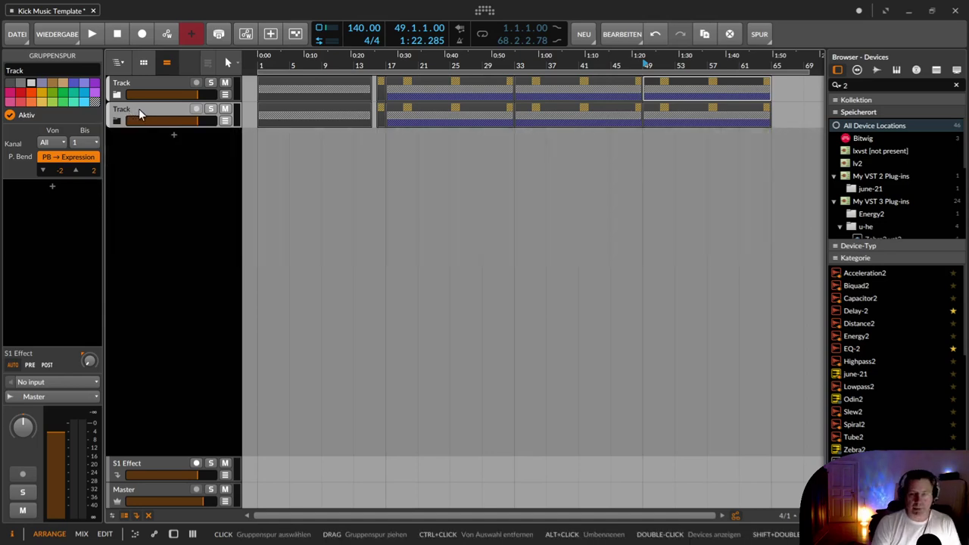
{"action": "key", "text": "Delete"}
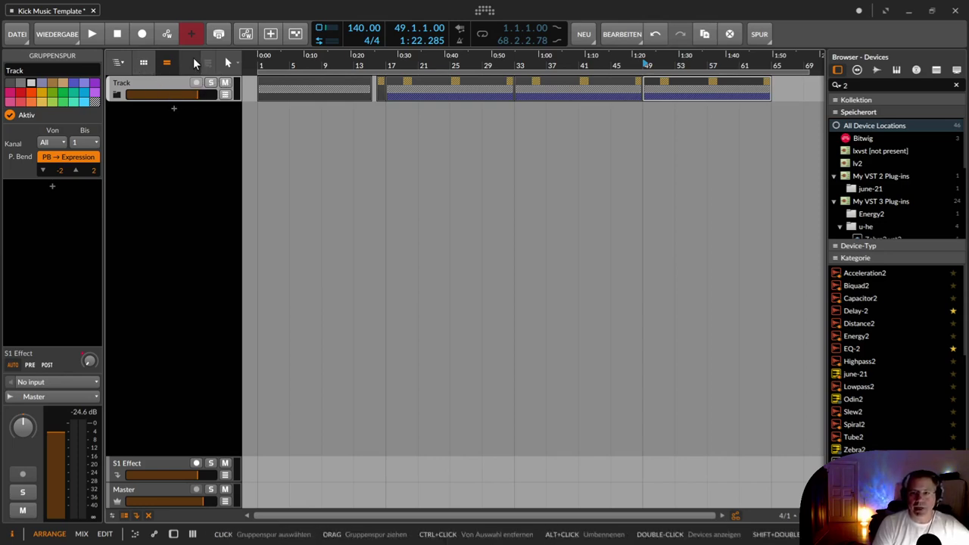
Expand the Track group and inspect its Vox group and the Lead, FX and Bass groups nested in Sidechain.
{"action": "left_click", "coordinate": [116, 95]}
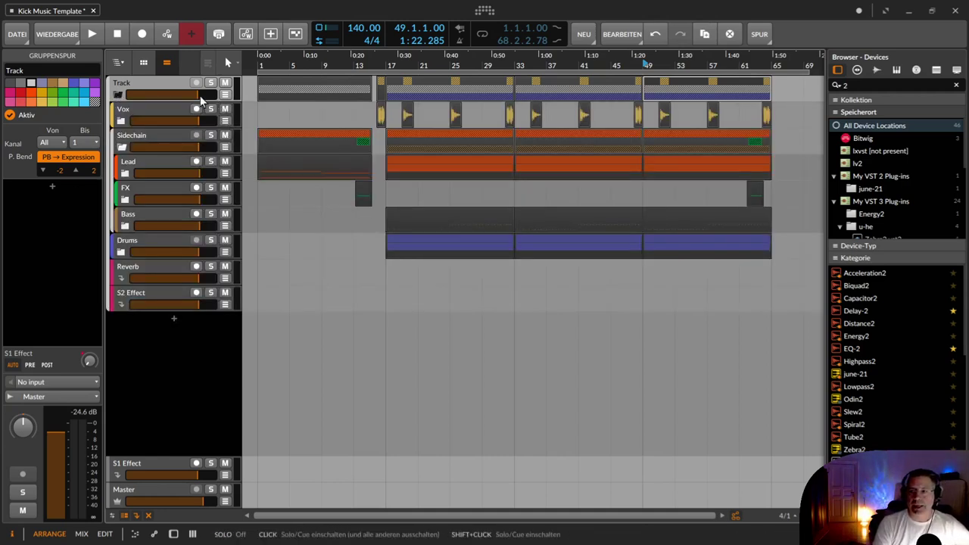
{"action": "left_click", "coordinate": [150, 115]}
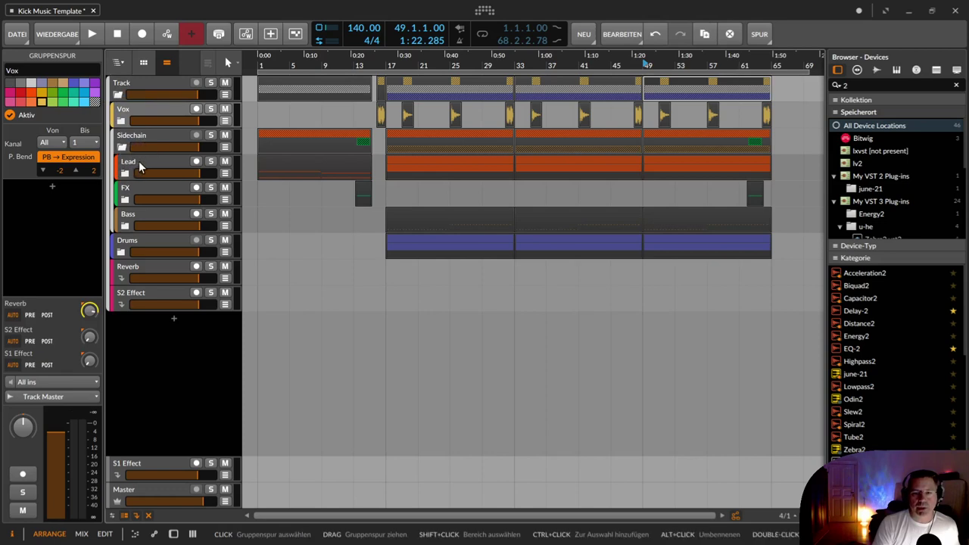
{"action": "left_click", "coordinate": [130, 171]}
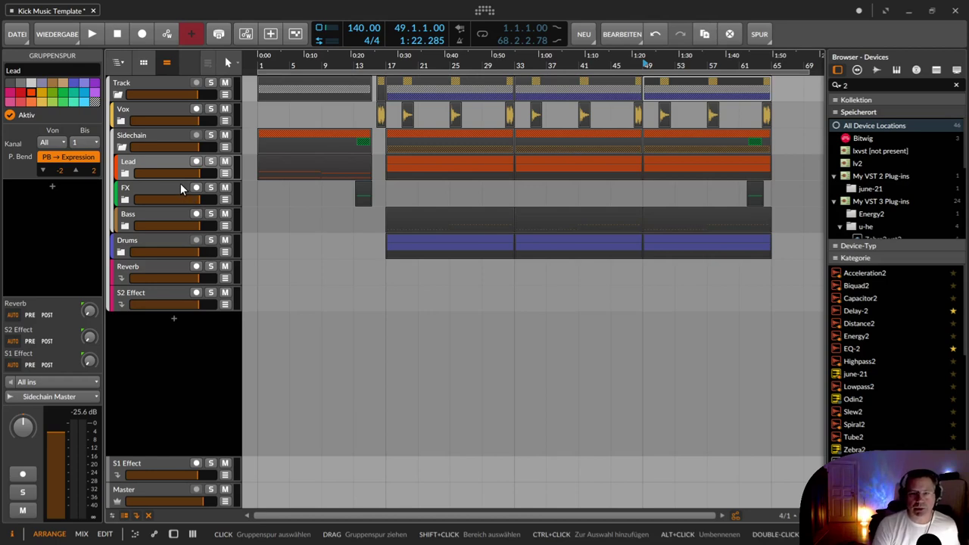
{"action": "left_click", "coordinate": [153, 190]}
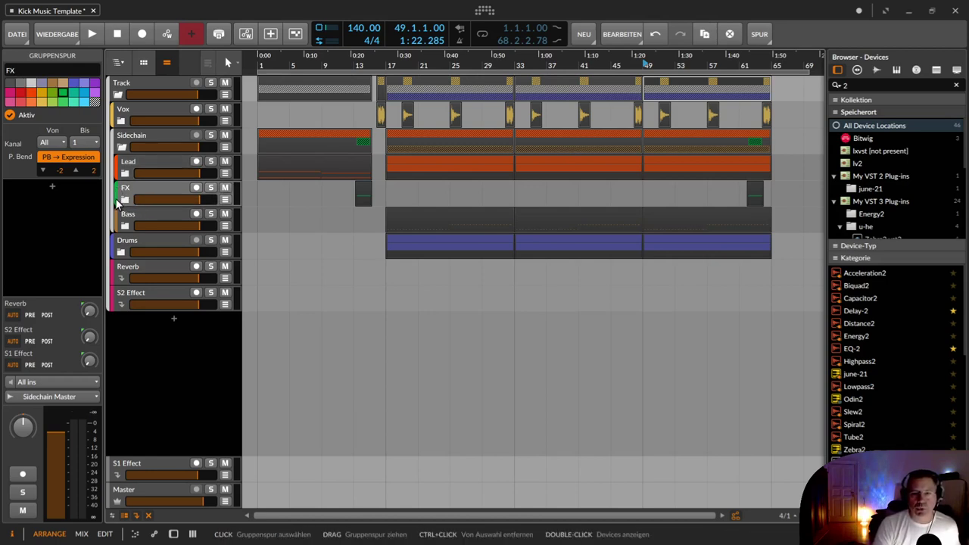
{"action": "left_click", "coordinate": [119, 220]}
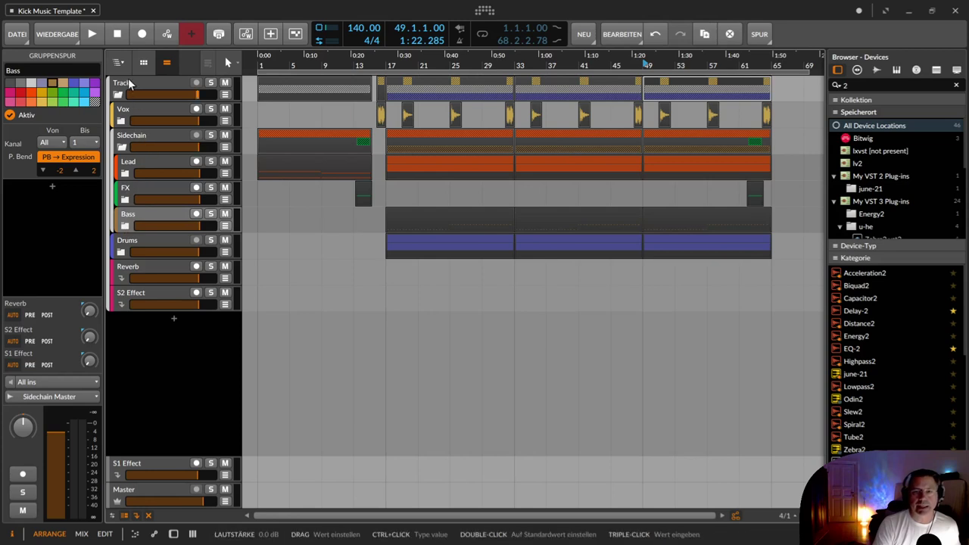
Collapse the Sidechain group and review the Vox, Sidechain and Drums groups, including the tracks inside Drums.
{"action": "left_click", "coordinate": [122, 147]}
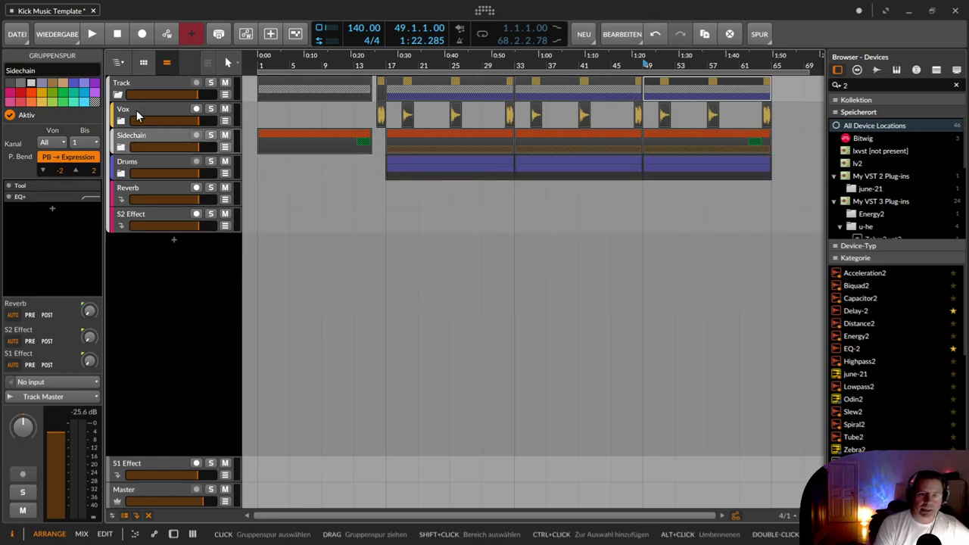
{"action": "left_click", "coordinate": [137, 110]}
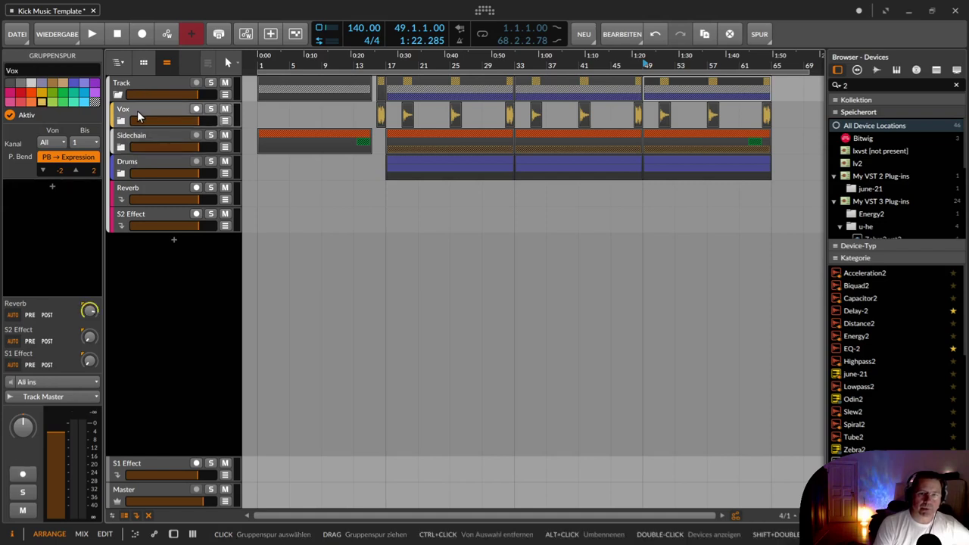
{"action": "left_click", "coordinate": [142, 146]}
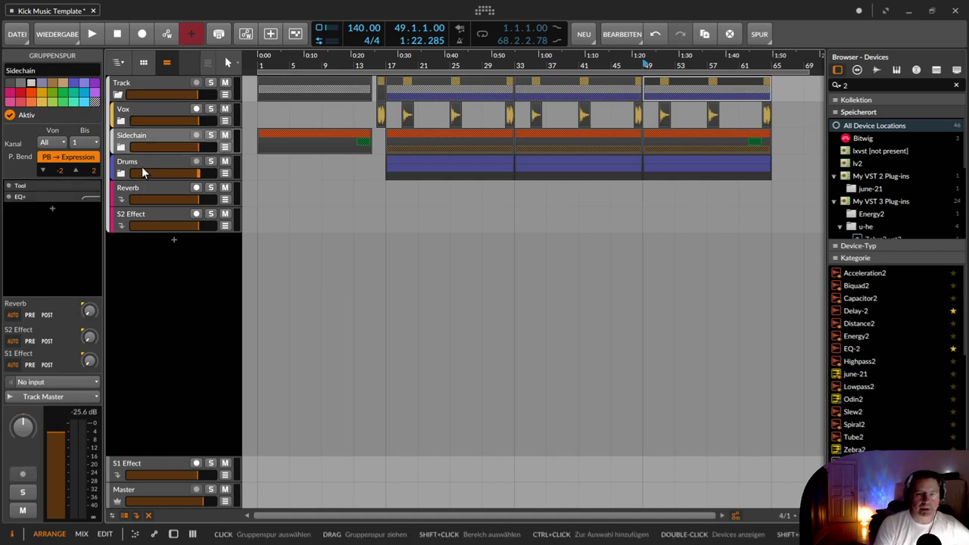
{"action": "left_click", "coordinate": [135, 161]}
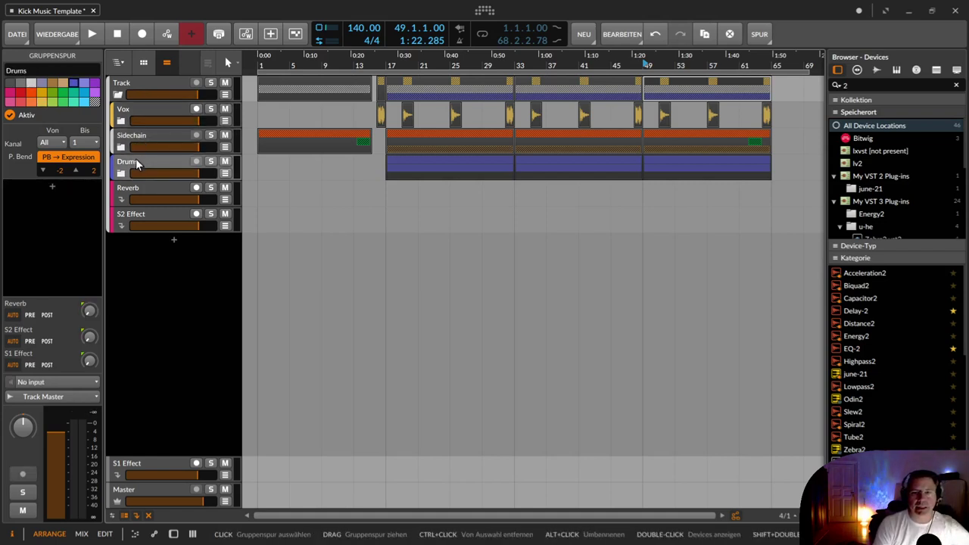
{"action": "left_click", "coordinate": [121, 174]}
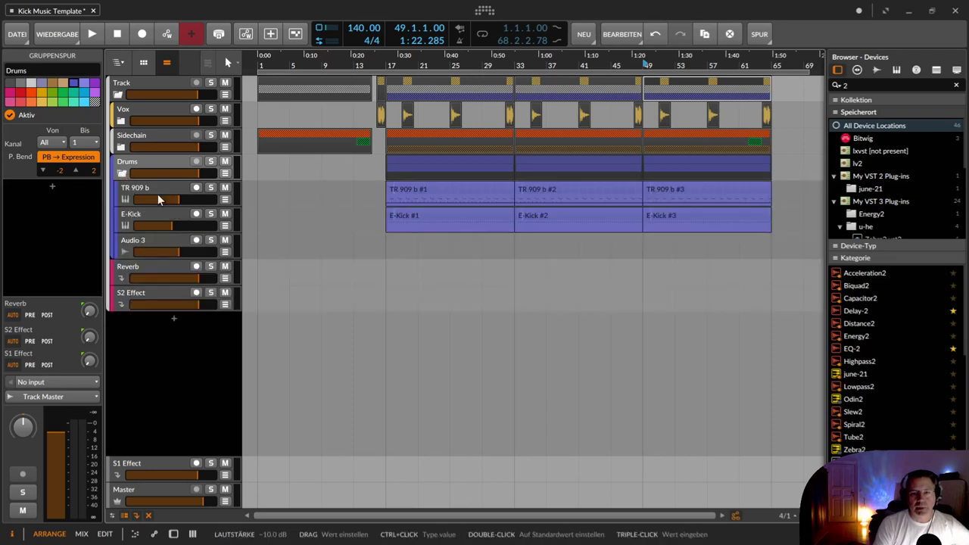
{"action": "left_click", "coordinate": [125, 175]}
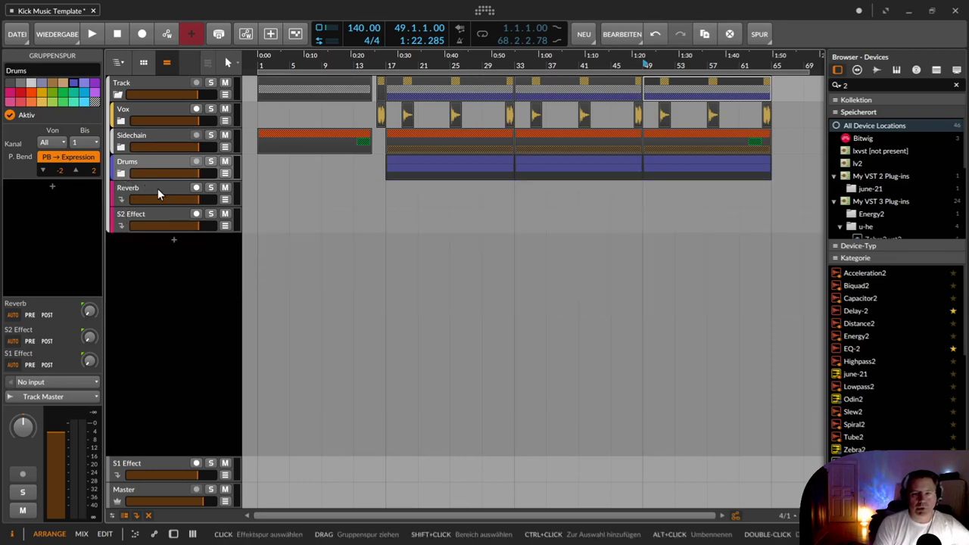
Compare the Reverb and S2 Effect tracks inside the Track group with the project-level S1 Effect track.
{"action": "left_click", "coordinate": [155, 187]}
{"action": "left_click", "coordinate": [152, 213]}
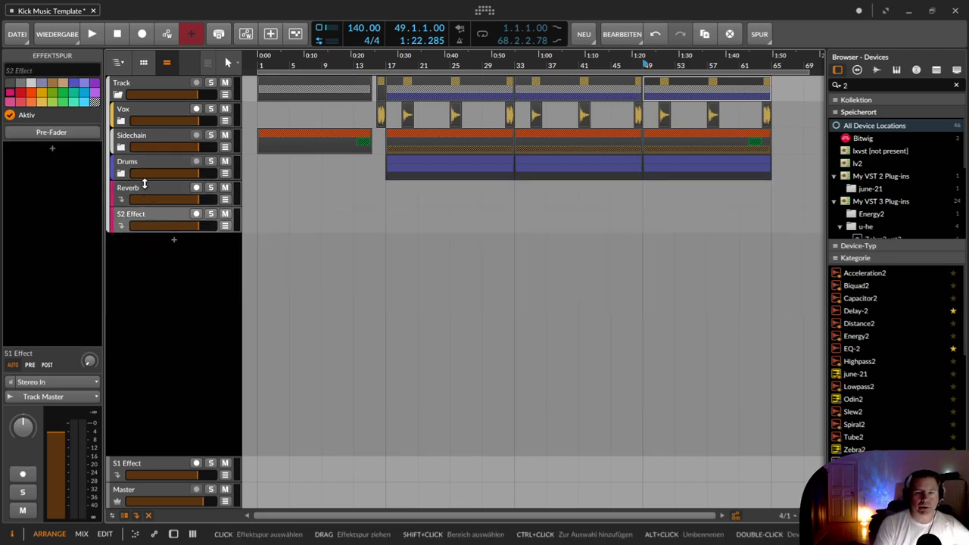
{"action": "left_click", "coordinate": [148, 195]}
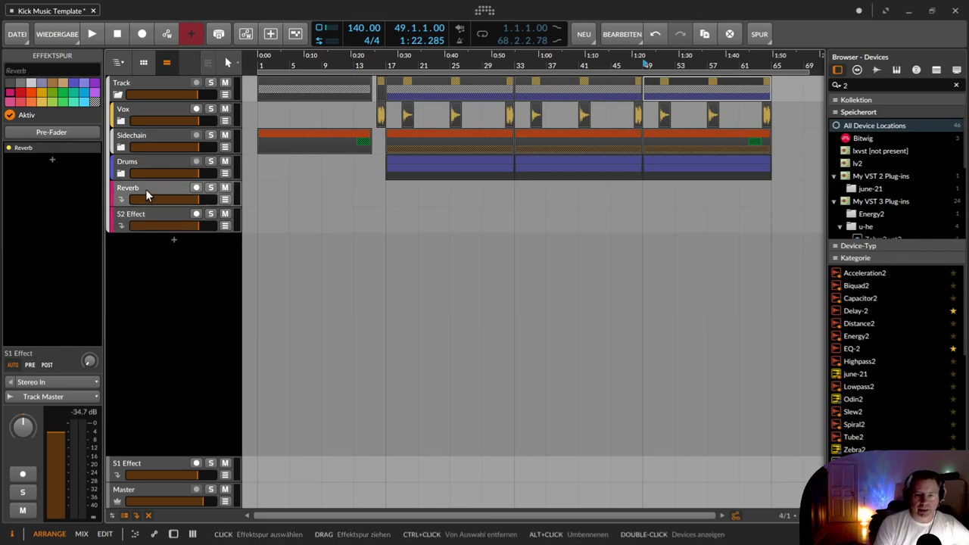
{"action": "left_click", "coordinate": [145, 465]}
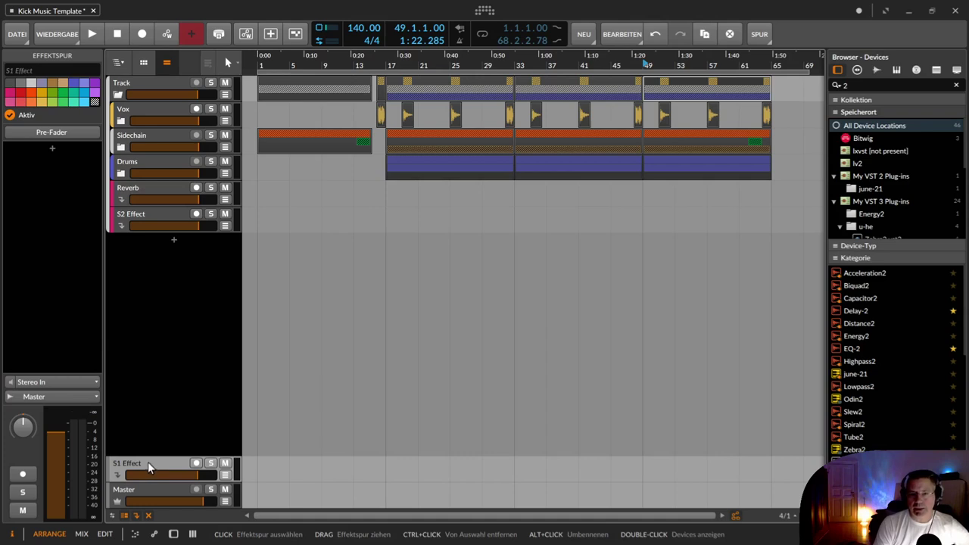
{"action": "left_click", "coordinate": [174, 199]}
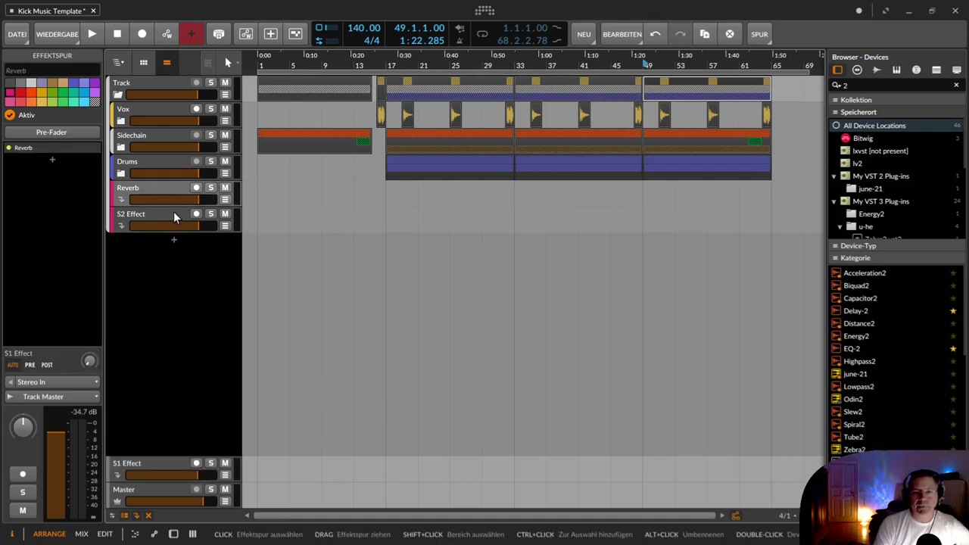
{"action": "left_click", "coordinate": [173, 212]}
{"action": "left_click", "coordinate": [163, 185]}
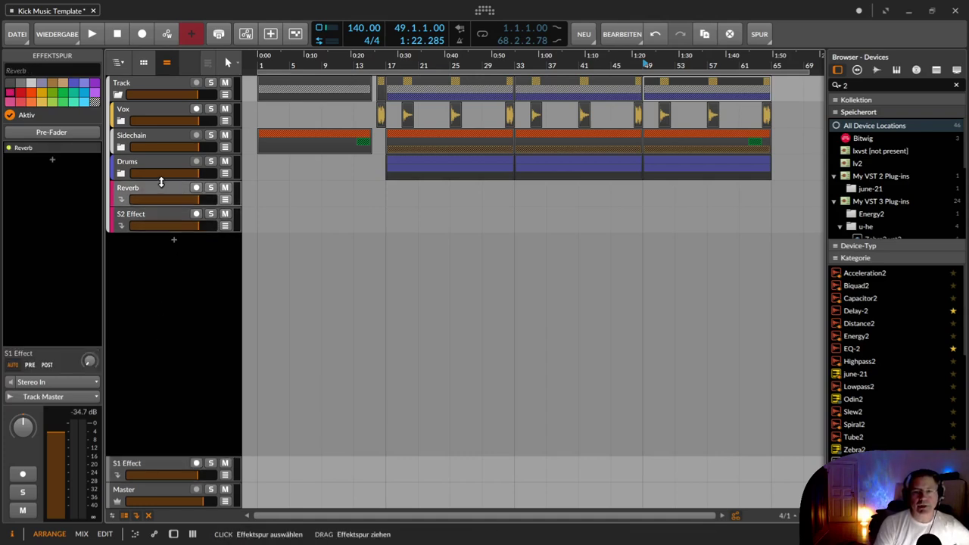
Expand the Sidechain group within the Track group and show the Sidechain track's device chain.
{"action": "left_click", "coordinate": [116, 95]}
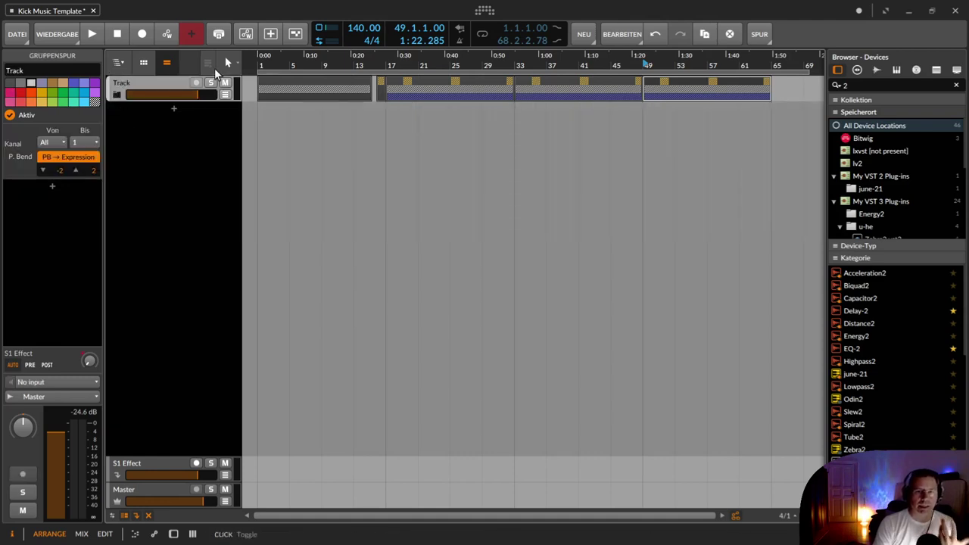
{"action": "left_click", "coordinate": [117, 94]}
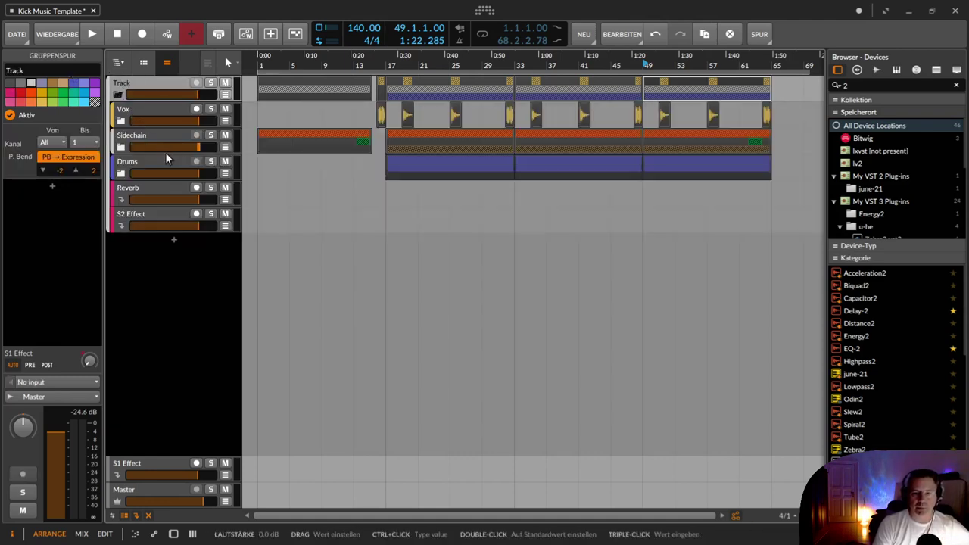
{"action": "left_click", "coordinate": [121, 146]}
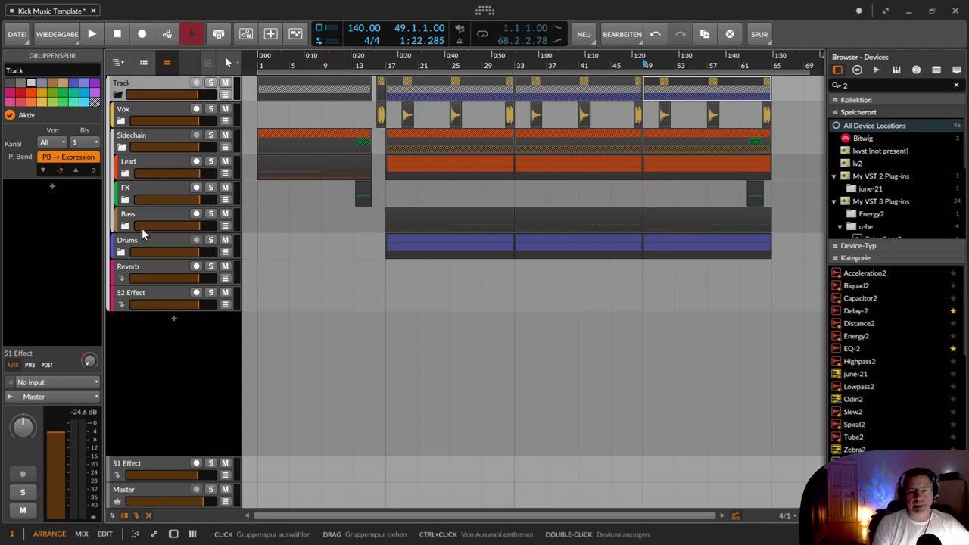
{"action": "left_click", "coordinate": [137, 142]}
{"action": "double_click", "coordinate": [136, 143]}
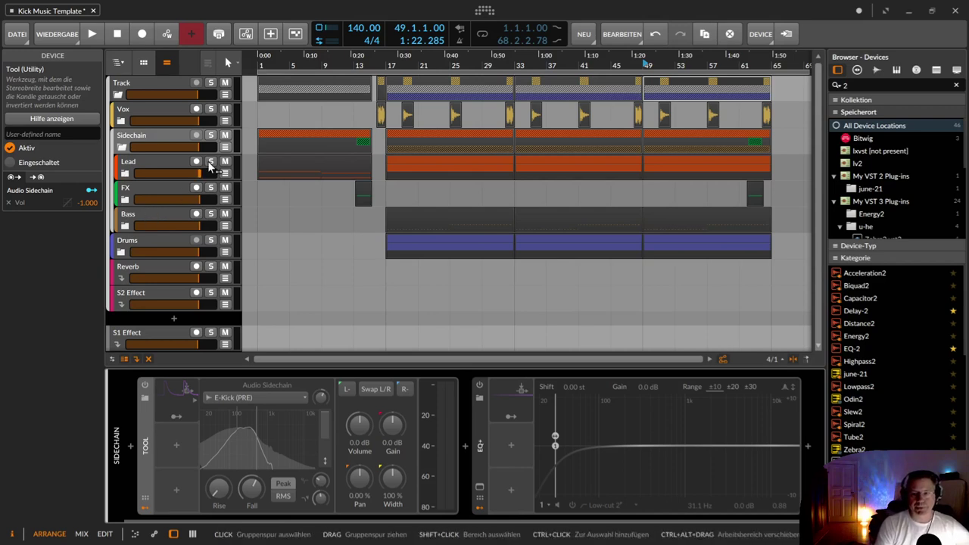
Listen to the arrangement from the beginning and again from bar 17 with the Sidechain devices switched off.
{"action": "left_click", "coordinate": [118, 38]}
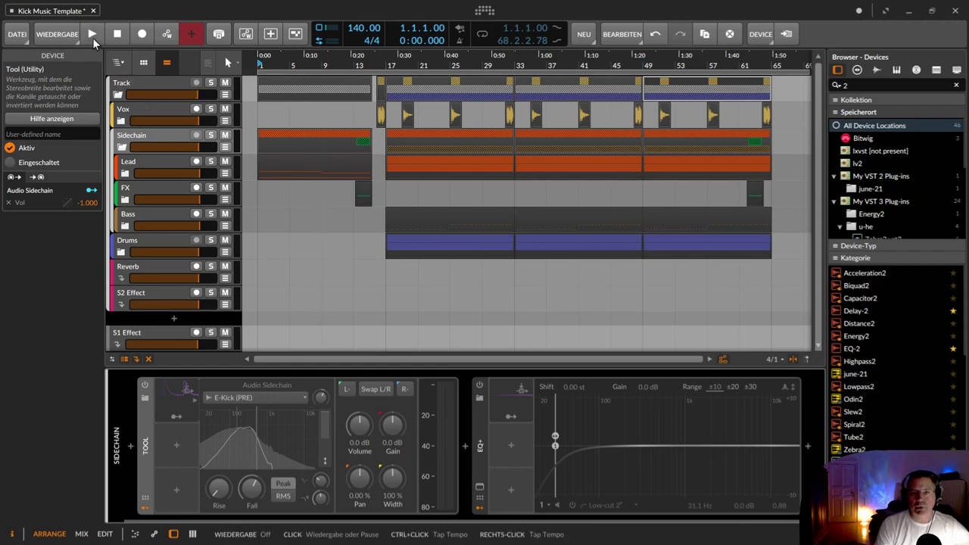
{"action": "left_click", "coordinate": [92, 38]}
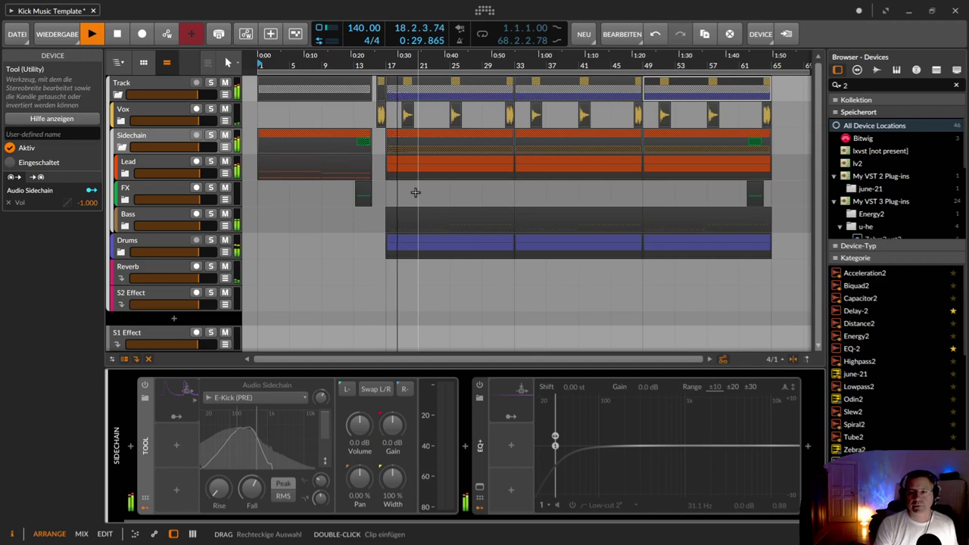
{"action": "left_click", "coordinate": [117, 35]}
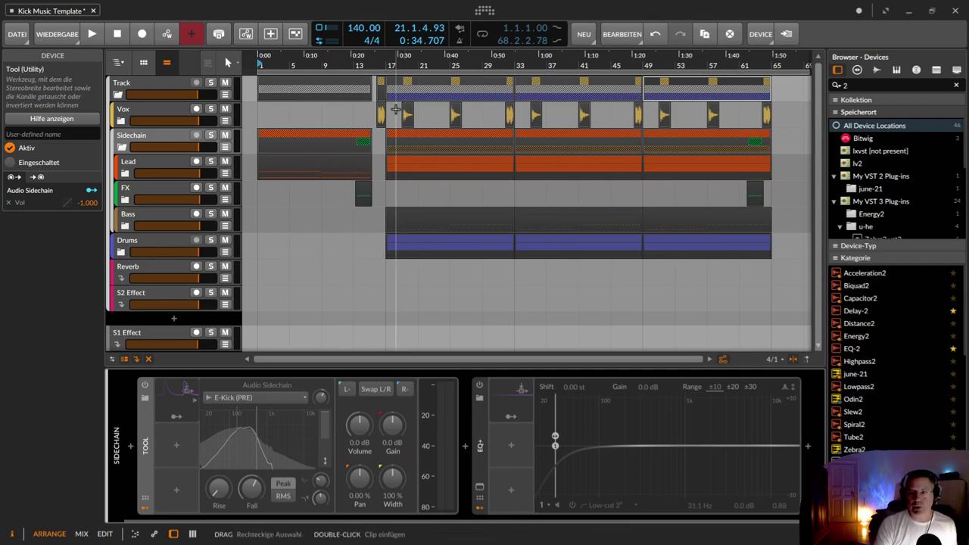
{"action": "left_click", "coordinate": [399, 84]}
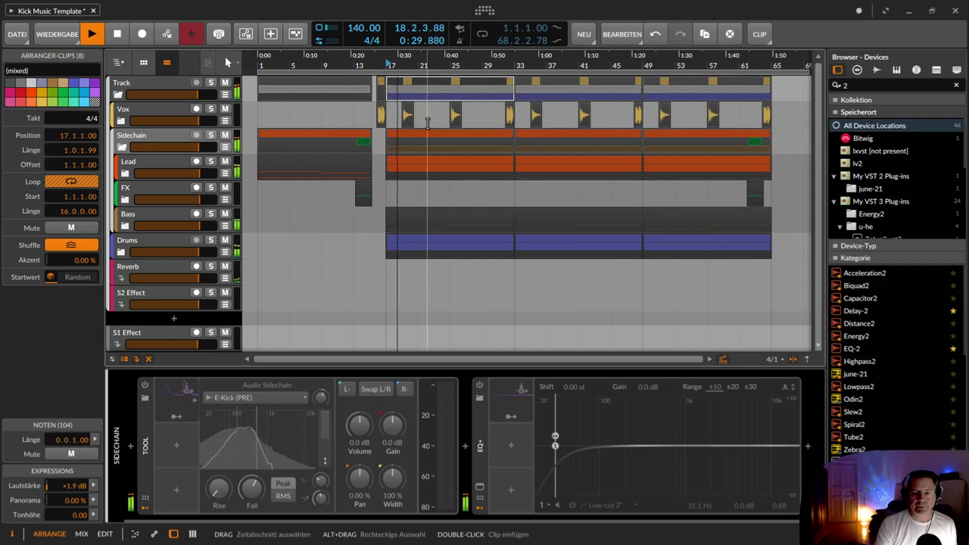
{"action": "key", "text": "space"}
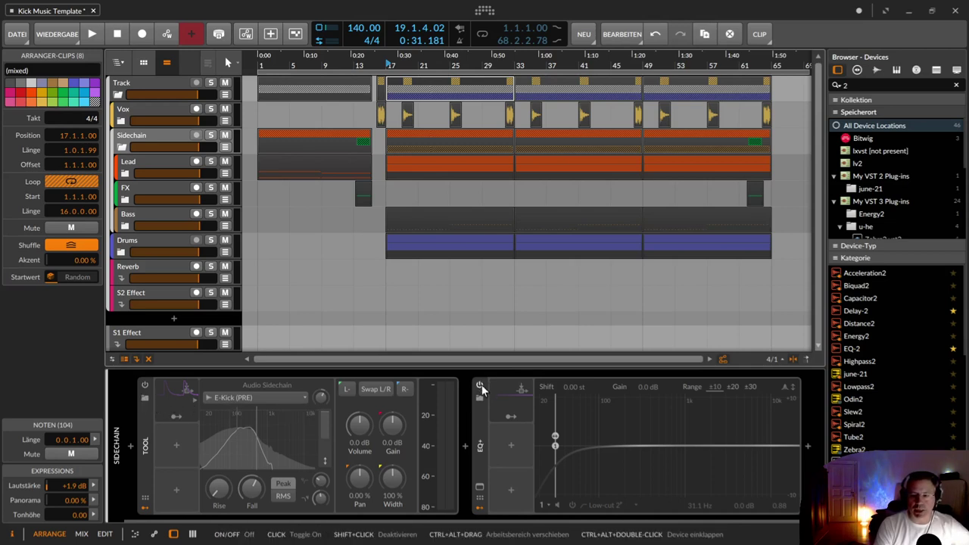
Switch on the Tool device on the Sidechain group and show the E-Kick track inside Drums that feeds its Audio Sidechain.
{"action": "left_click", "coordinate": [146, 384]}
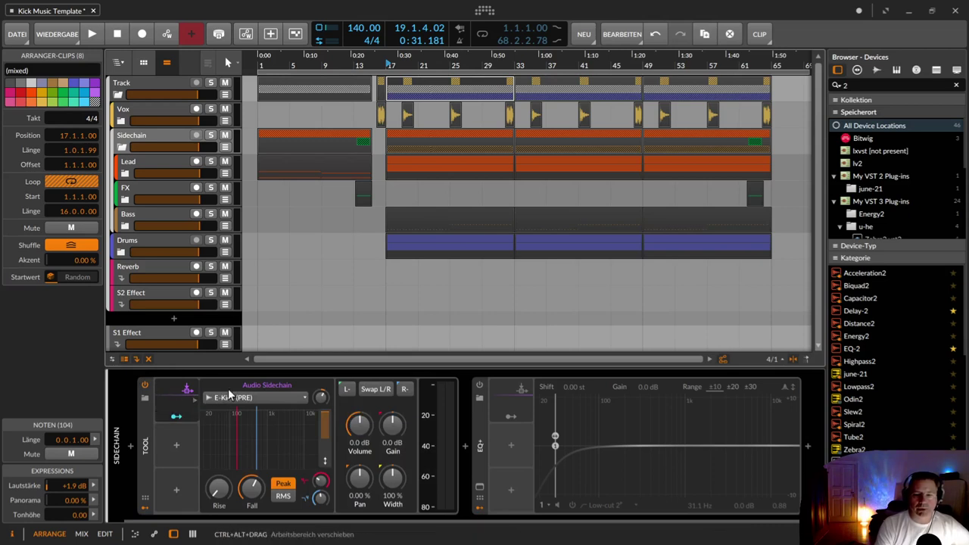
{"action": "left_click", "coordinate": [121, 253]}
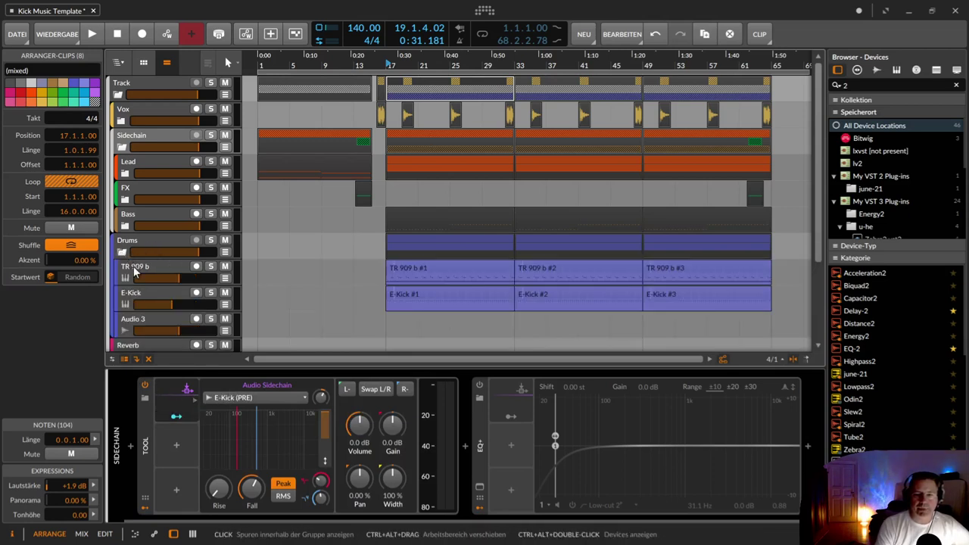
{"action": "left_click", "coordinate": [129, 297]}
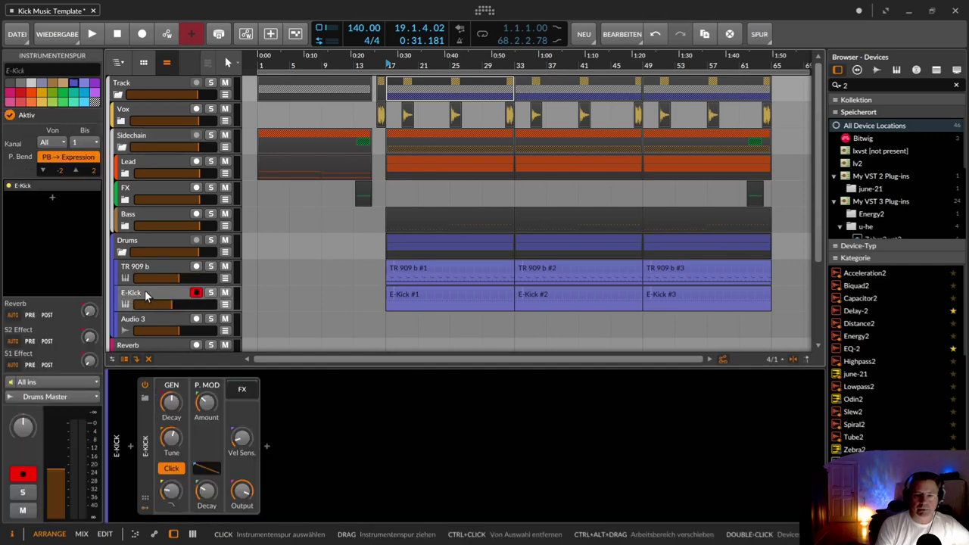
{"action": "left_click", "coordinate": [143, 139]}
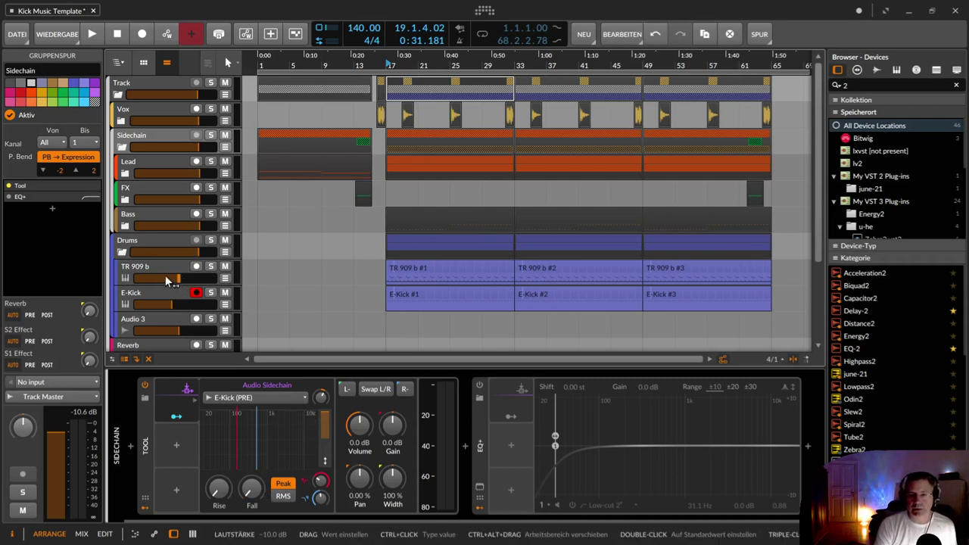
Listen from bar 17 with the Tool's sidechain active and try its Rise and Fall at 1.00 ms.
{"action": "key", "text": "space"}
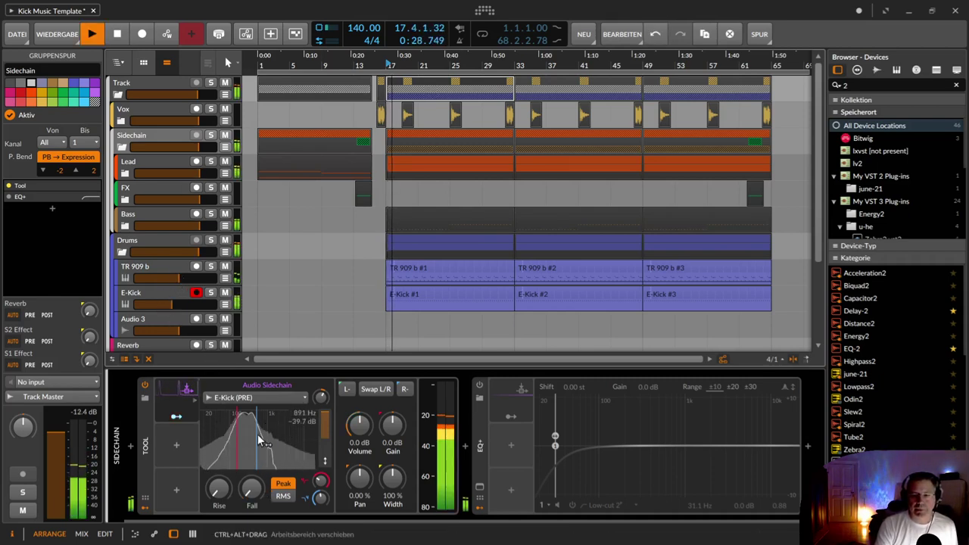
{"action": "key", "text": "space"}
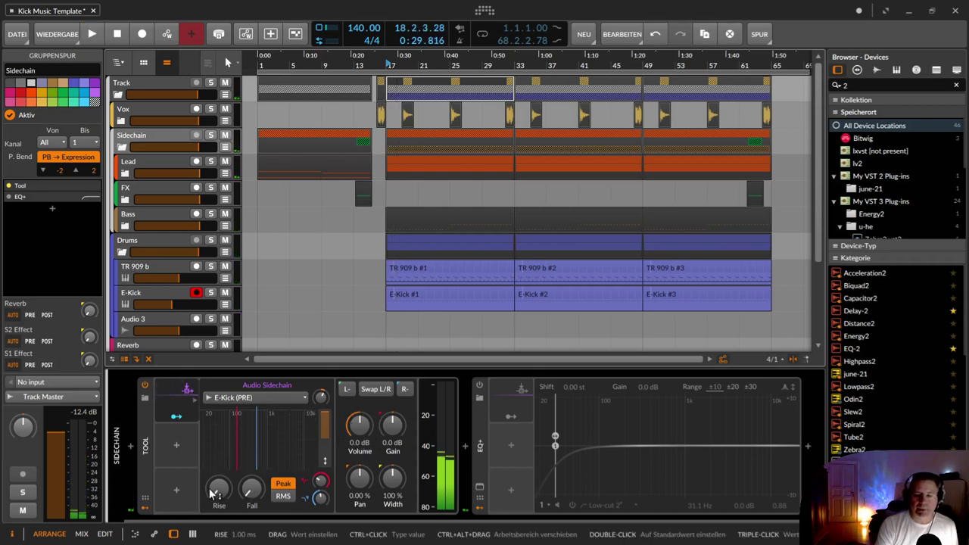
{"action": "left_click_drag", "start_coordinate": [212, 492], "coordinate": [244, 494]}
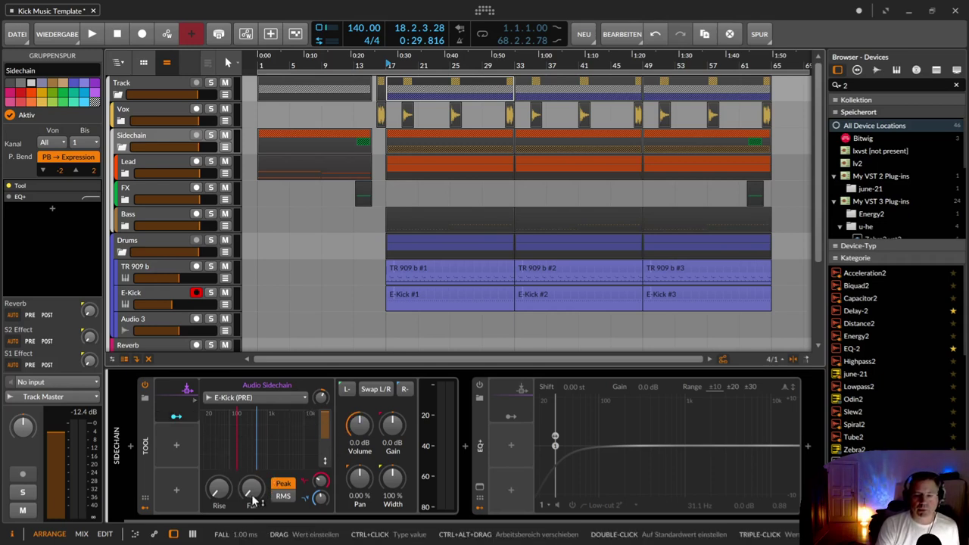
{"action": "mouse_move", "coordinate": [251, 488]}
{"action": "left_mouse_down"}
{"action": "mouse_move", "coordinate": [251, 479]}
{"action": "mouse_move", "coordinate": [250, 496]}
{"action": "left_mouse_up"}
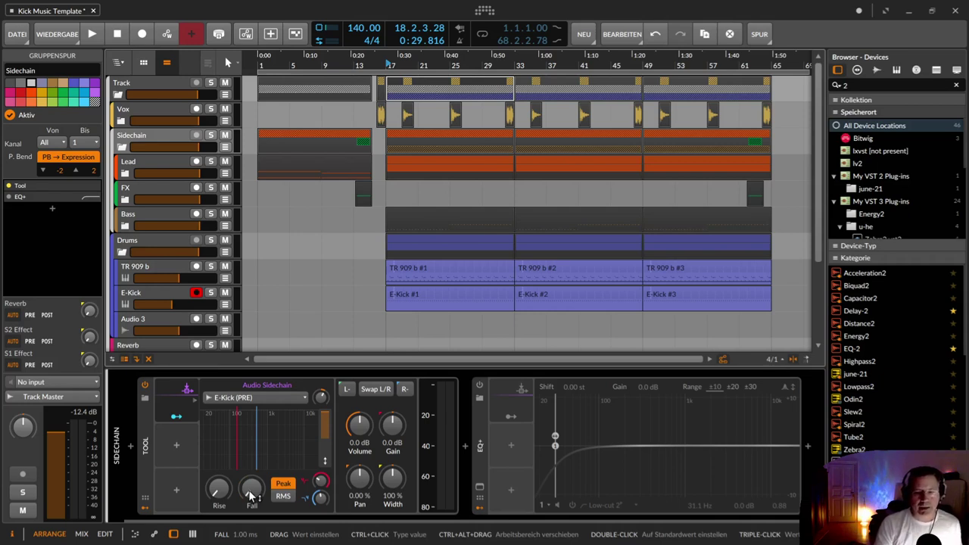
Lengthen the Tool sidechain's Fall to 1.00 s while the arrangement plays.
{"action": "key", "text": "space"}
{"action": "mouse_move", "coordinate": [253, 494]}
{"action": "left_mouse_down"}
{"action": "mouse_move", "coordinate": [254, 430]}
{"action": "mouse_move", "coordinate": [267, 501]}
{"action": "left_mouse_up"}
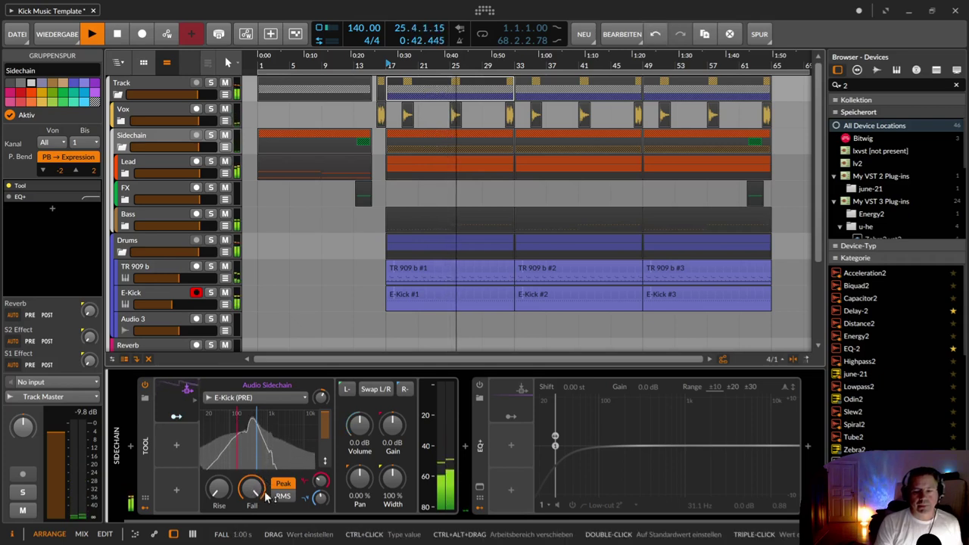
{"action": "key", "text": "space"}
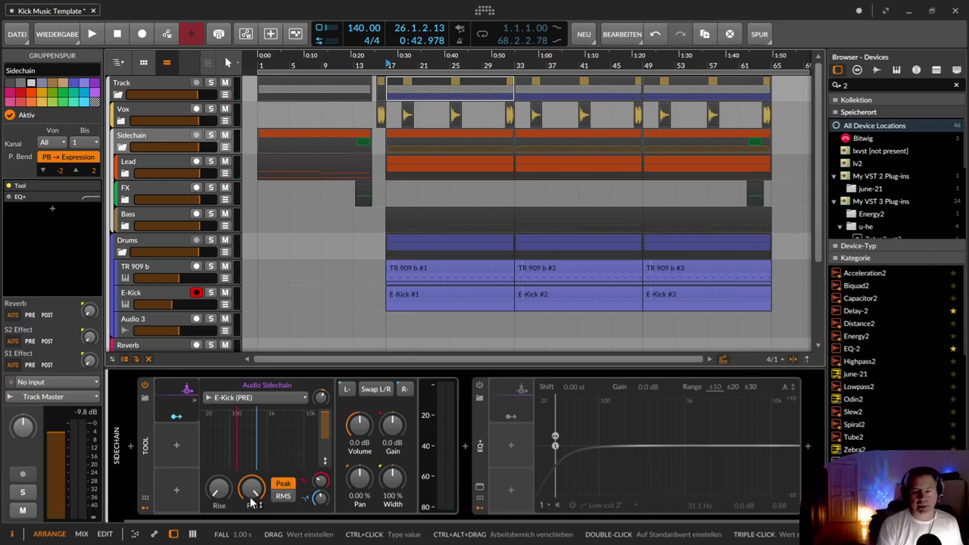
Play again from bar 17 and shorten the Tool sidechain's Fall to about 83 ms.
{"action": "key", "text": "space"}
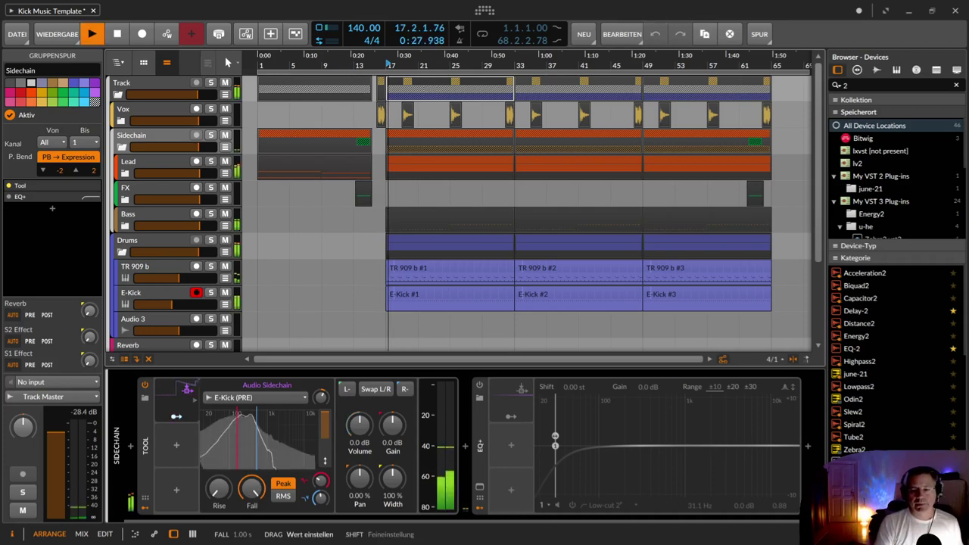
{"action": "left_click_drag", "start_coordinate": [254, 504], "coordinate": [254, 542]}
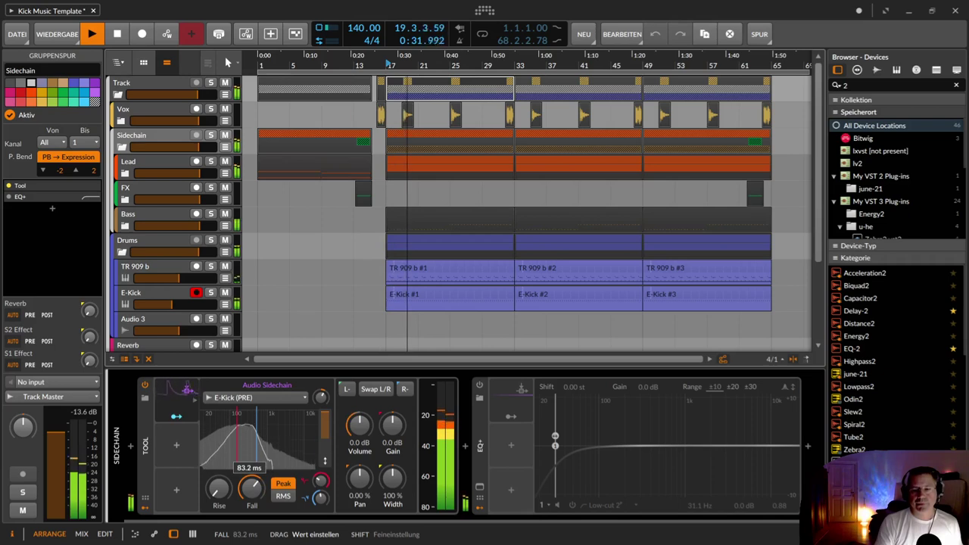
{"action": "key", "text": "space"}
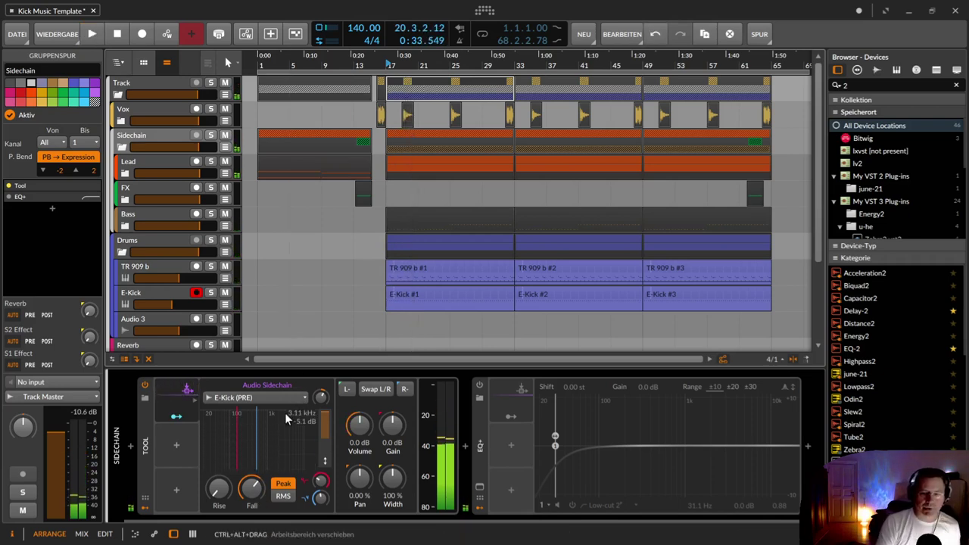
Switch off the Tool, switch on the EQ+ and show its Audio Sidechain modulator beside the Low-cut band.
{"action": "left_click", "coordinate": [145, 385]}
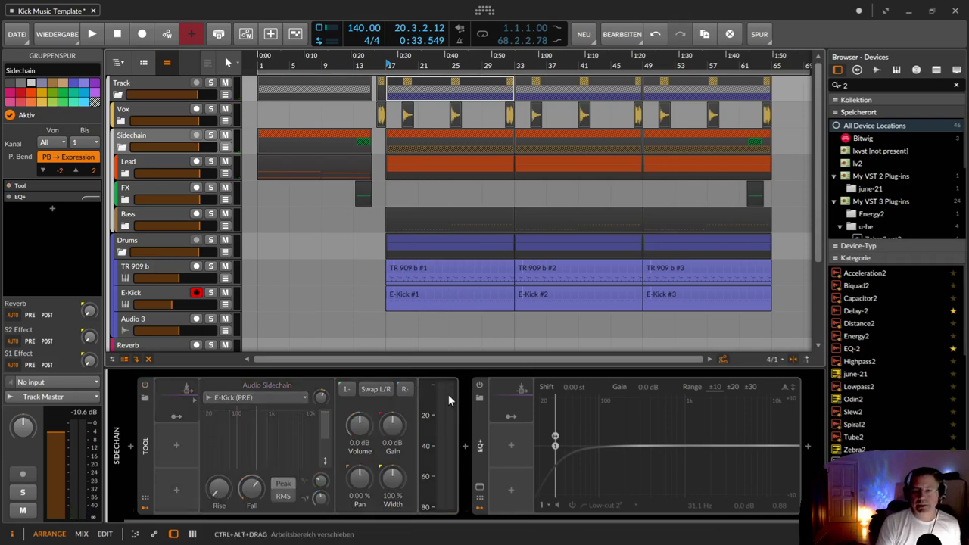
{"action": "left_click", "coordinate": [488, 388]}
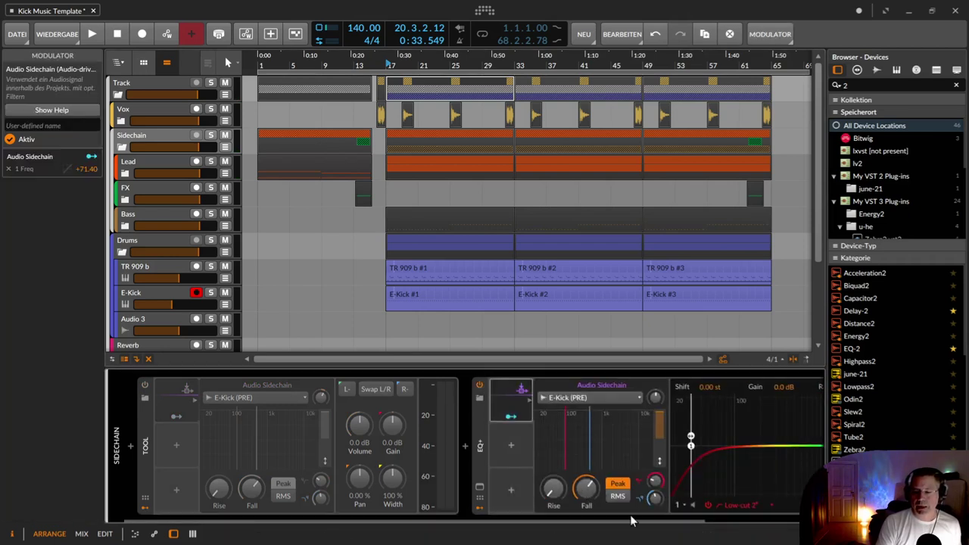
{"action": "left_click_drag", "start_coordinate": [625, 520], "coordinate": [741, 509]}
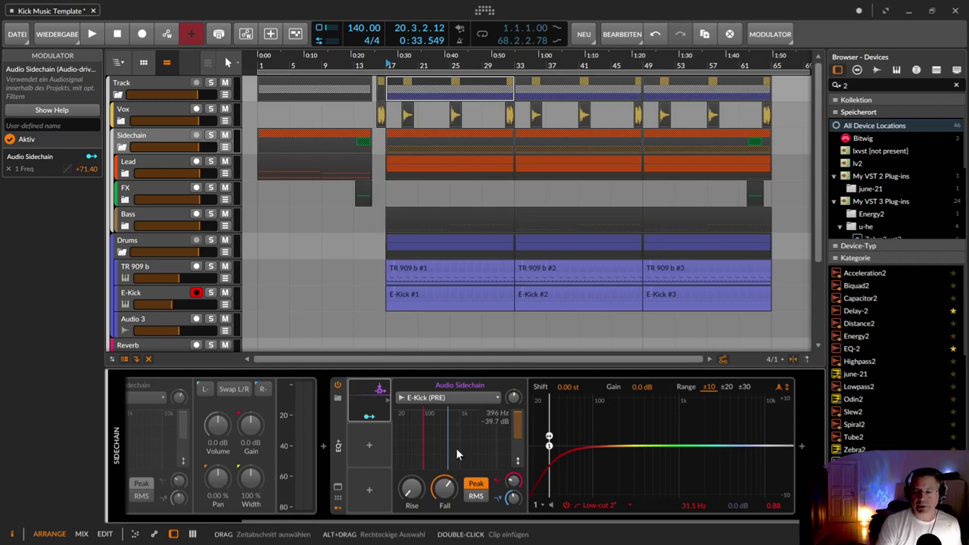
Play from bar 17 while shortening the EQ+ sidechain's Fall to about 12.7 ms, and lengthen it again slightly.
{"action": "key", "text": "space"}
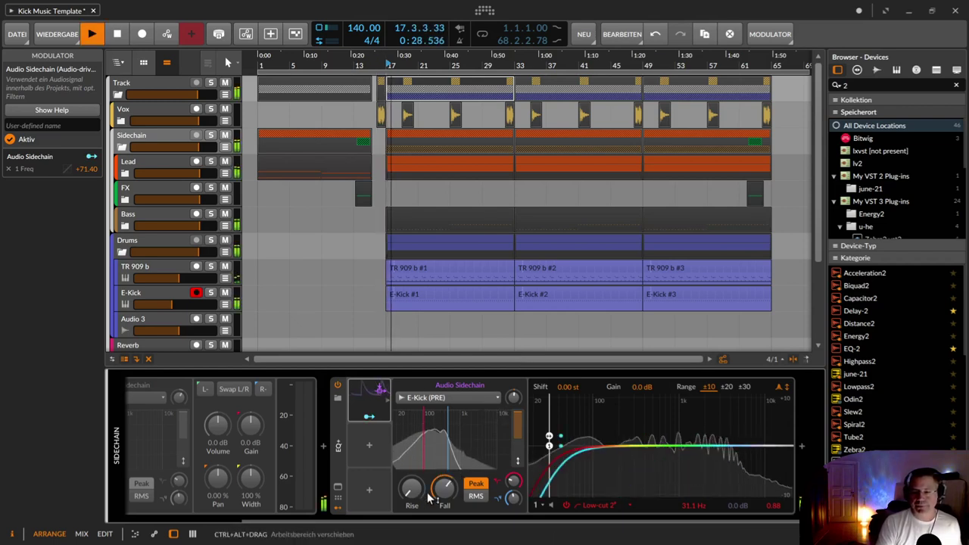
{"action": "mouse_move", "coordinate": [445, 494]}
{"action": "left_mouse_down"}
{"action": "mouse_move", "coordinate": [445, 469]}
{"action": "mouse_move", "coordinate": [445, 482]}
{"action": "left_mouse_up"}
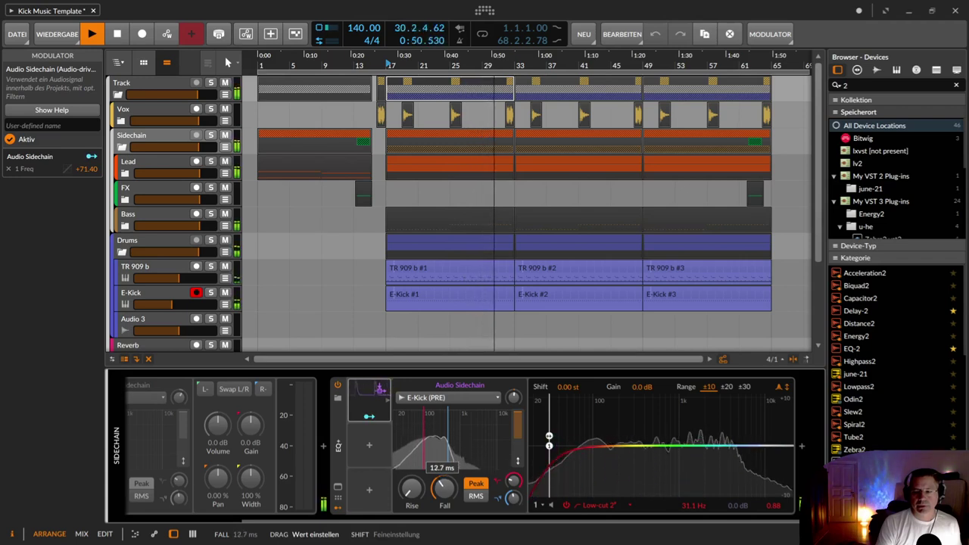
{"action": "mouse_move", "coordinate": [444, 488]}
{"action": "left_mouse_down"}
{"action": "mouse_move", "coordinate": [444, 521]}
{"action": "mouse_move", "coordinate": [444, 492]}
{"action": "left_mouse_up"}
{"action": "key", "text": "space"}
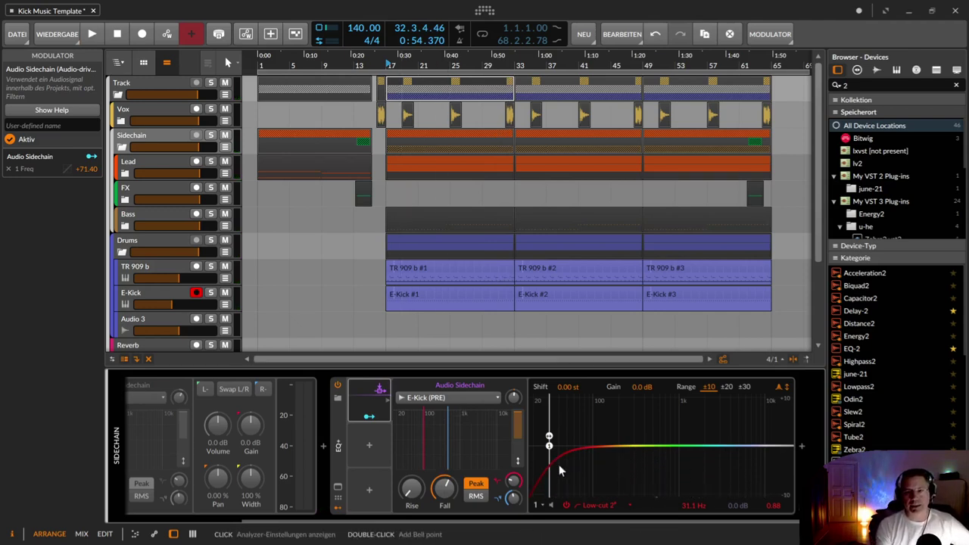
Compare playback with the EQ+ off and on, lengthen its sidechain Fall, and switch the EQ+ off.
{"action": "left_click", "coordinate": [339, 385]}
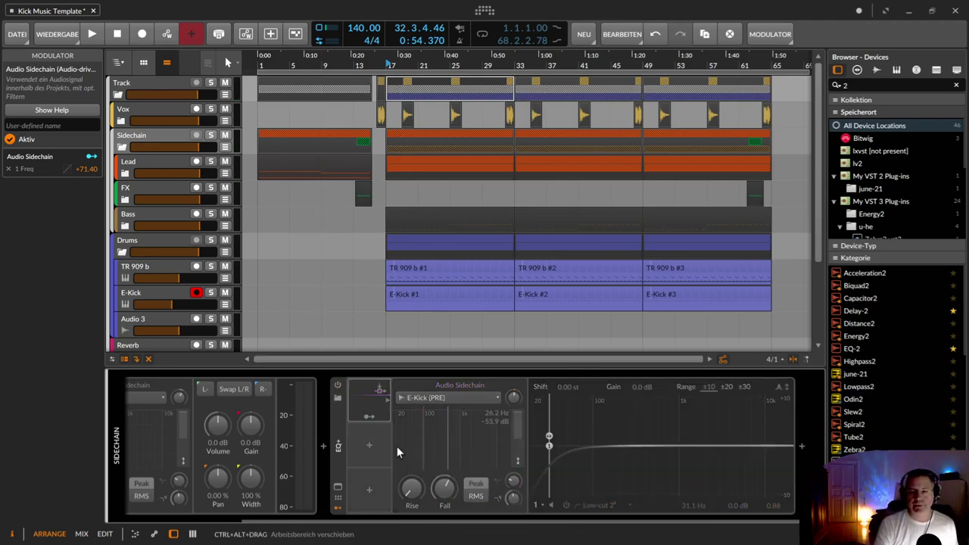
{"action": "key", "text": "space"}
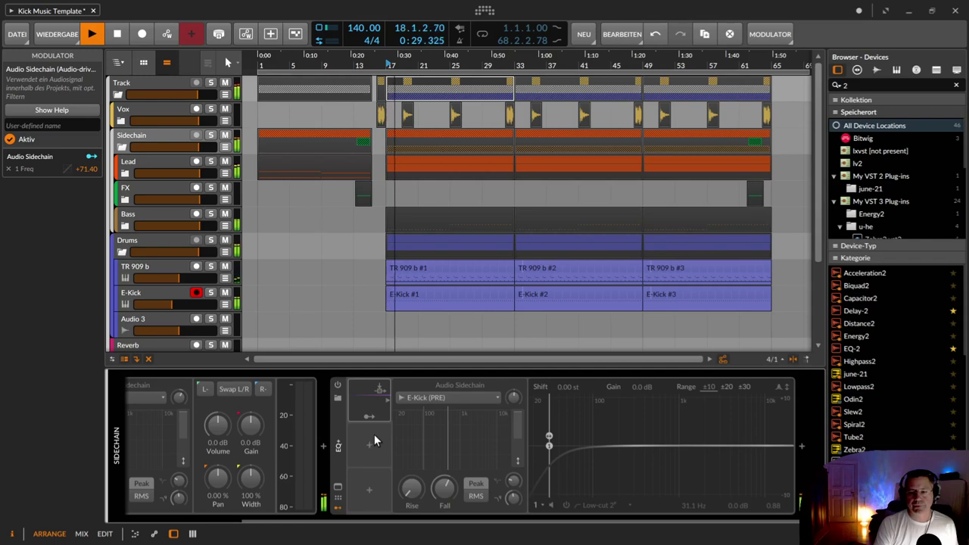
{"action": "left_click", "coordinate": [340, 385]}
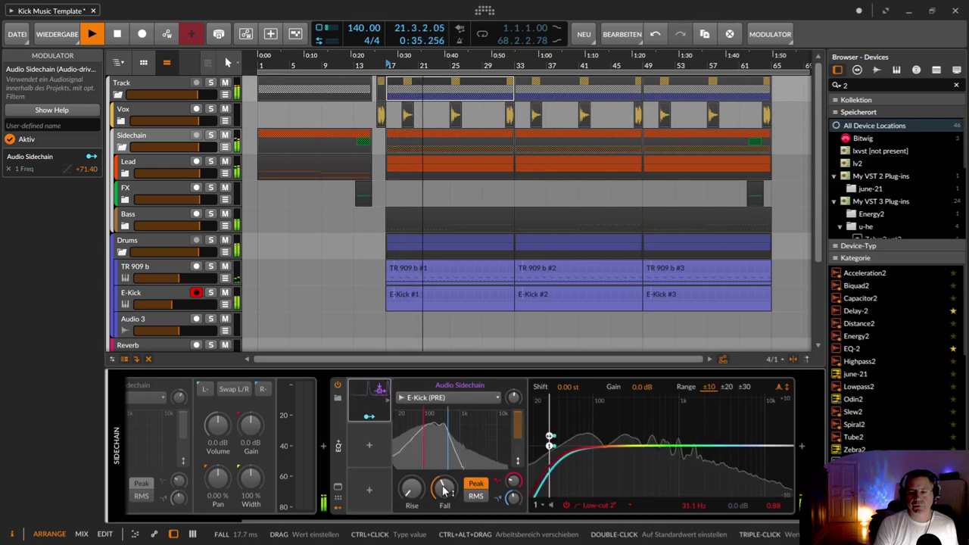
{"action": "left_click_drag", "start_coordinate": [444, 490], "coordinate": [444, 471]}
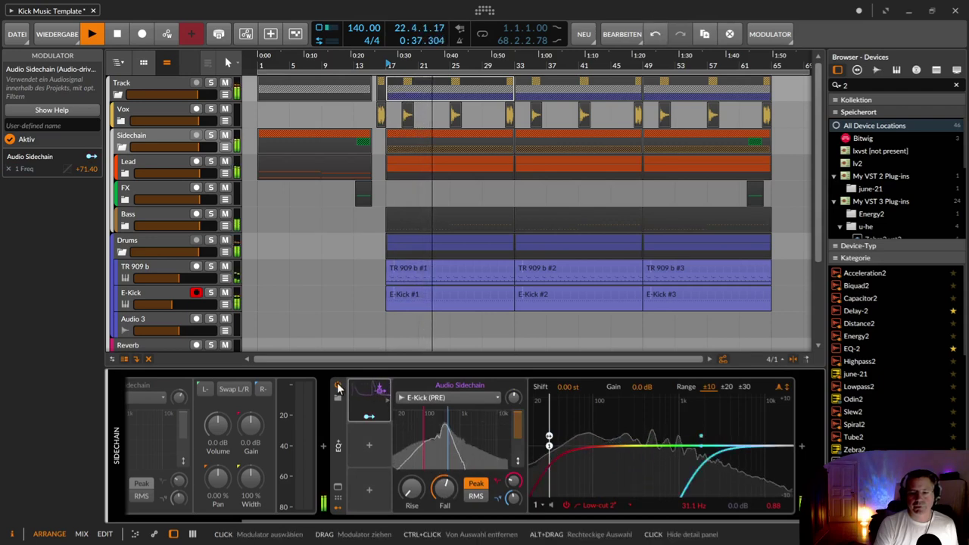
{"action": "left_click", "coordinate": [338, 385]}
Shorten the Tool sidechain's Fall to 1.00 ms and compare playback from bar 17 with the Tool off and on.
{"action": "left_click_drag", "start_coordinate": [458, 521], "coordinate": [243, 446]}
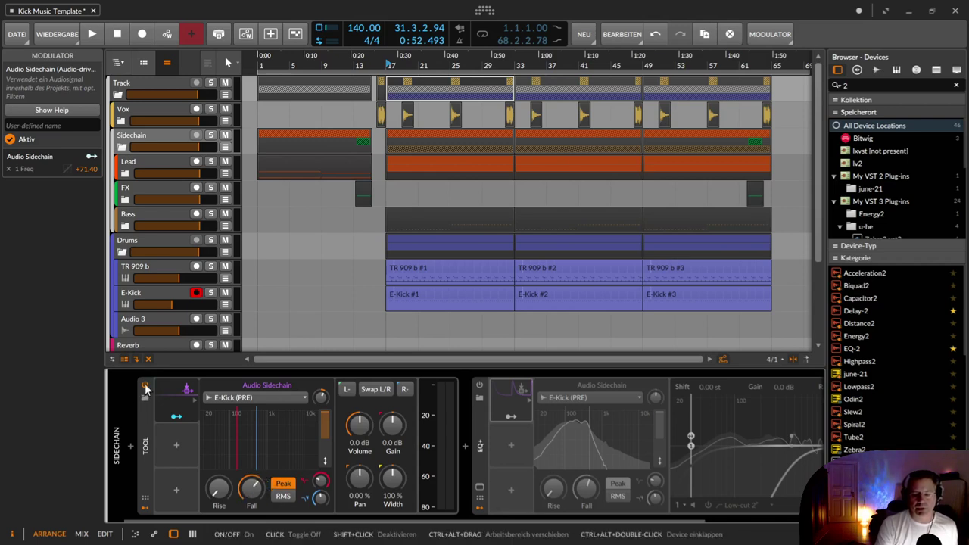
{"action": "left_click_drag", "start_coordinate": [259, 490], "coordinate": [258, 529]}
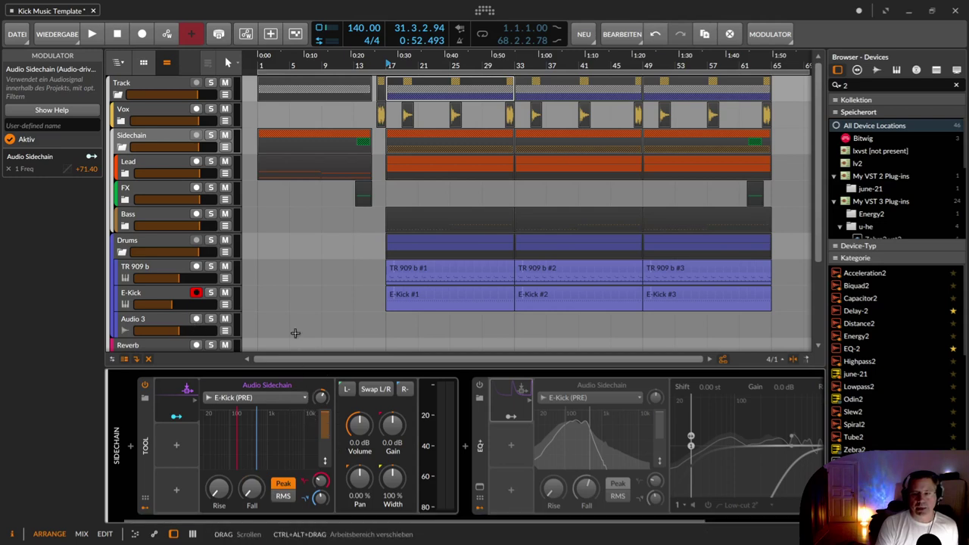
{"action": "left_click", "coordinate": [145, 385]}
{"action": "key", "text": "space"}
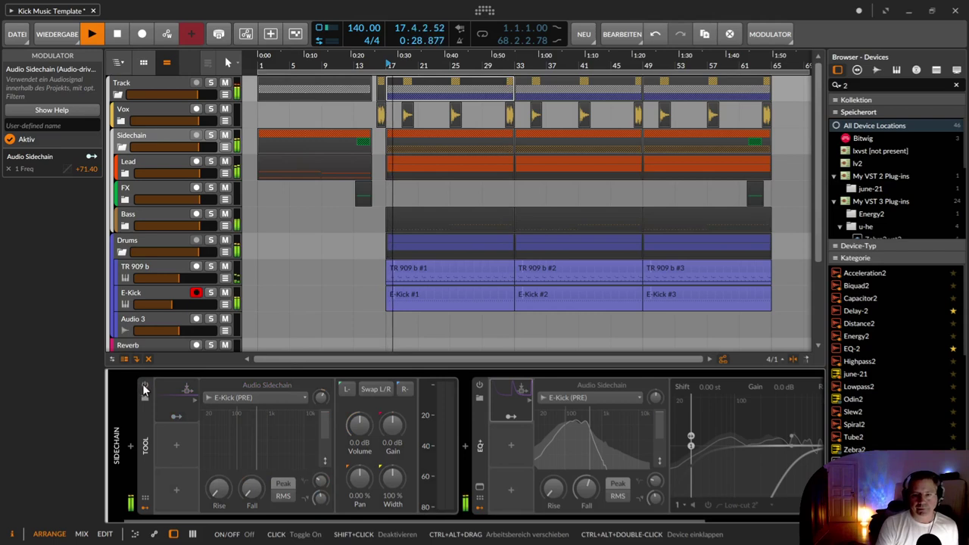
{"action": "left_click", "coordinate": [144, 387]}
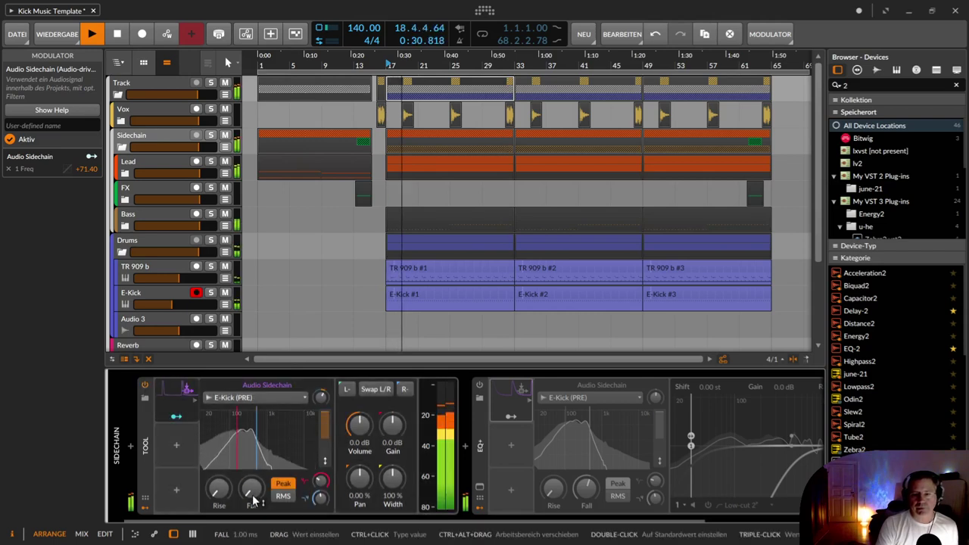
Lengthen the Tool sidechain's Fall to about 95 ms during playback, fine-tune it and stop the arrangement.
{"action": "left_click_drag", "start_coordinate": [252, 494], "coordinate": [252, 436]}
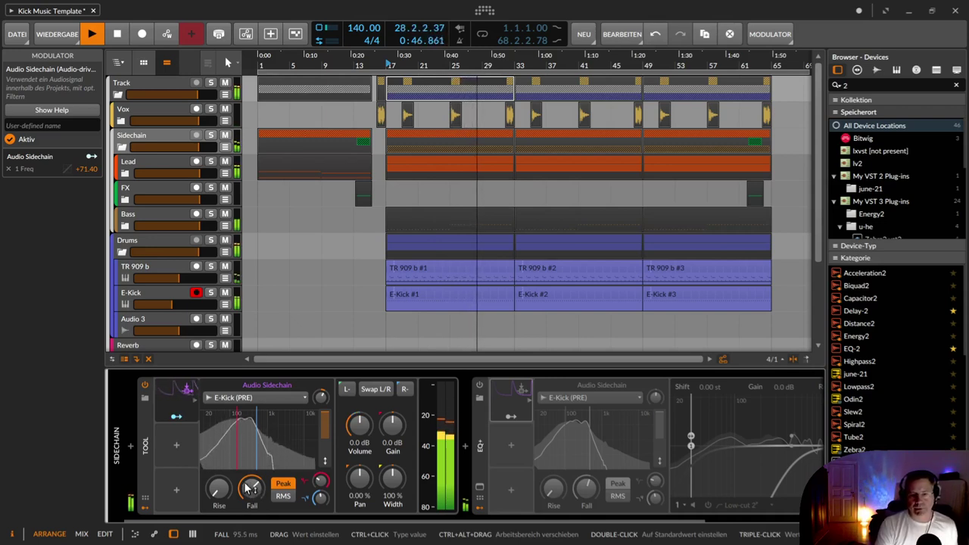
{"action": "mouse_move", "coordinate": [249, 488]}
{"action": "left_mouse_down"}
{"action": "mouse_move", "coordinate": [250, 480]}
{"action": "mouse_move", "coordinate": [250, 490]}
{"action": "left_mouse_up"}
{"action": "key", "text": "space"}
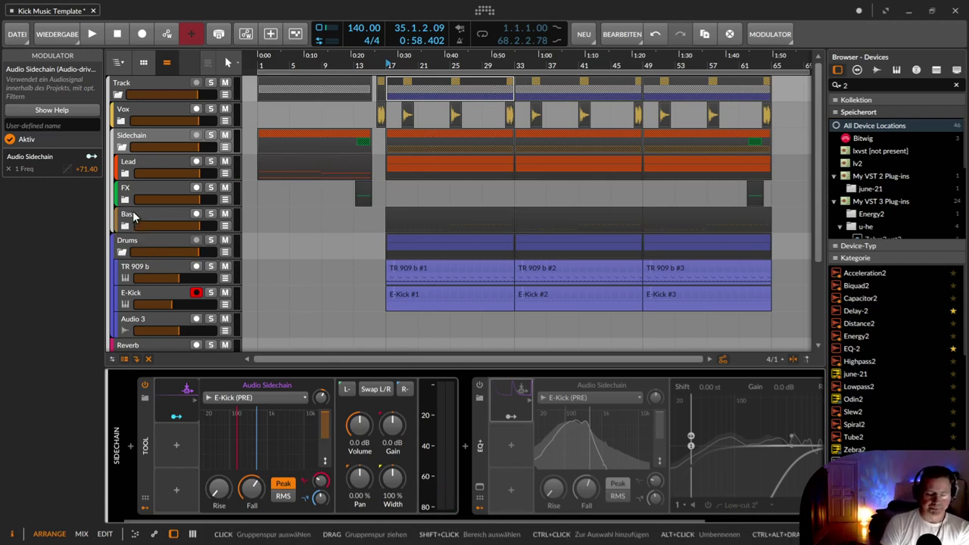
Collapse the Drums group and review the Vox and Sidechain groups, folding and reopening Sidechain.
{"action": "left_click", "coordinate": [122, 253]}
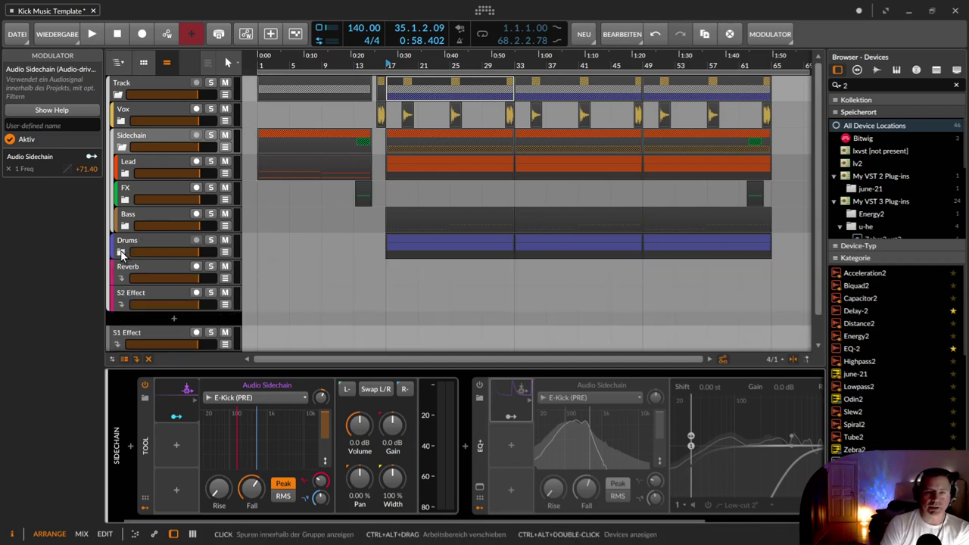
{"action": "left_click", "coordinate": [132, 112]}
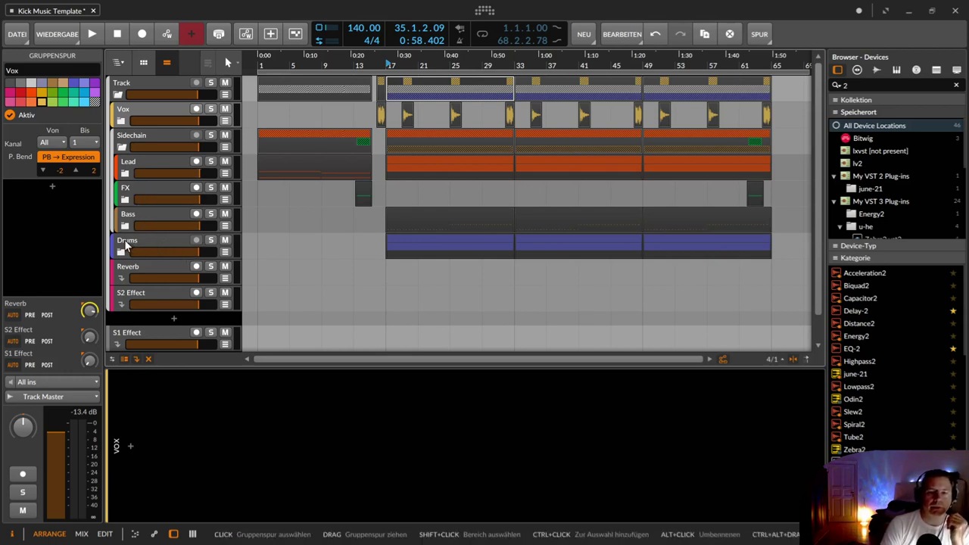
{"action": "left_click", "coordinate": [122, 147]}
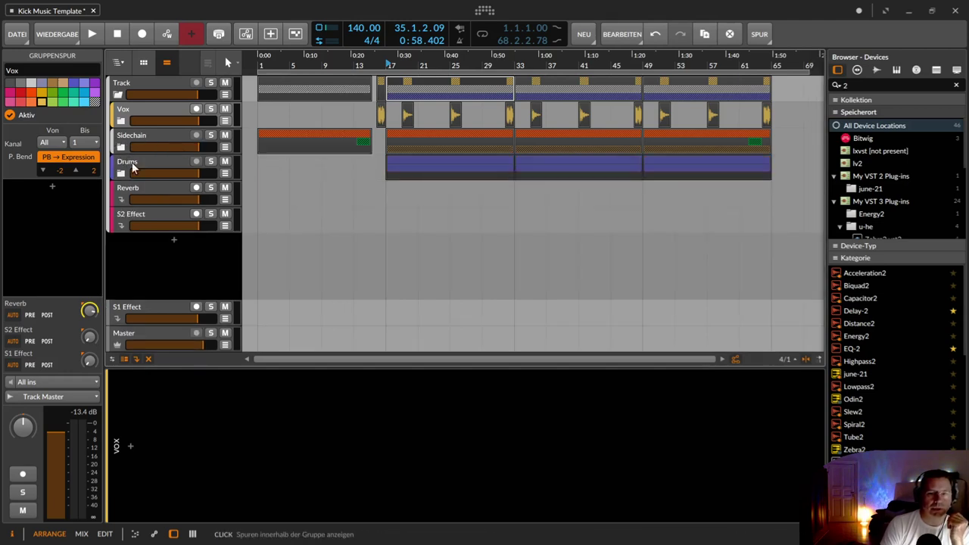
{"action": "left_click", "coordinate": [121, 150]}
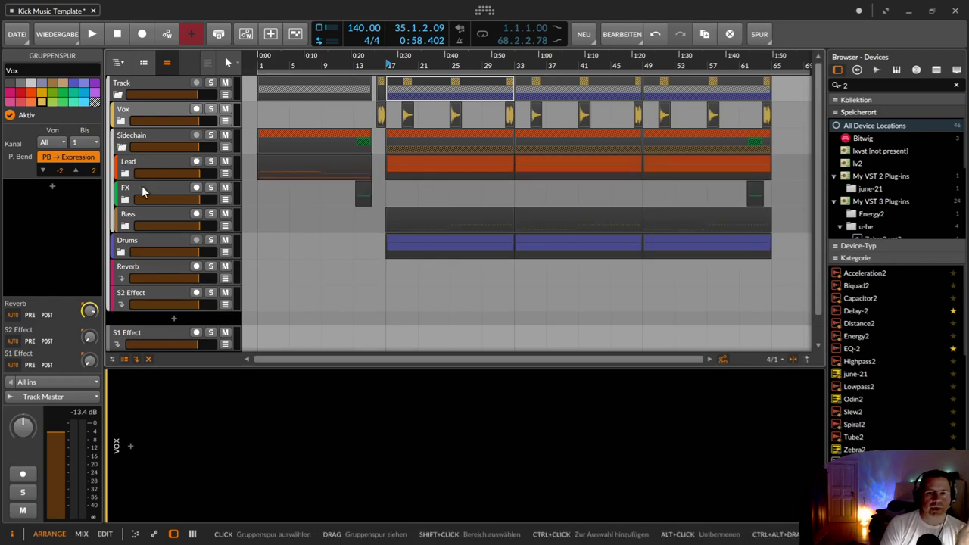